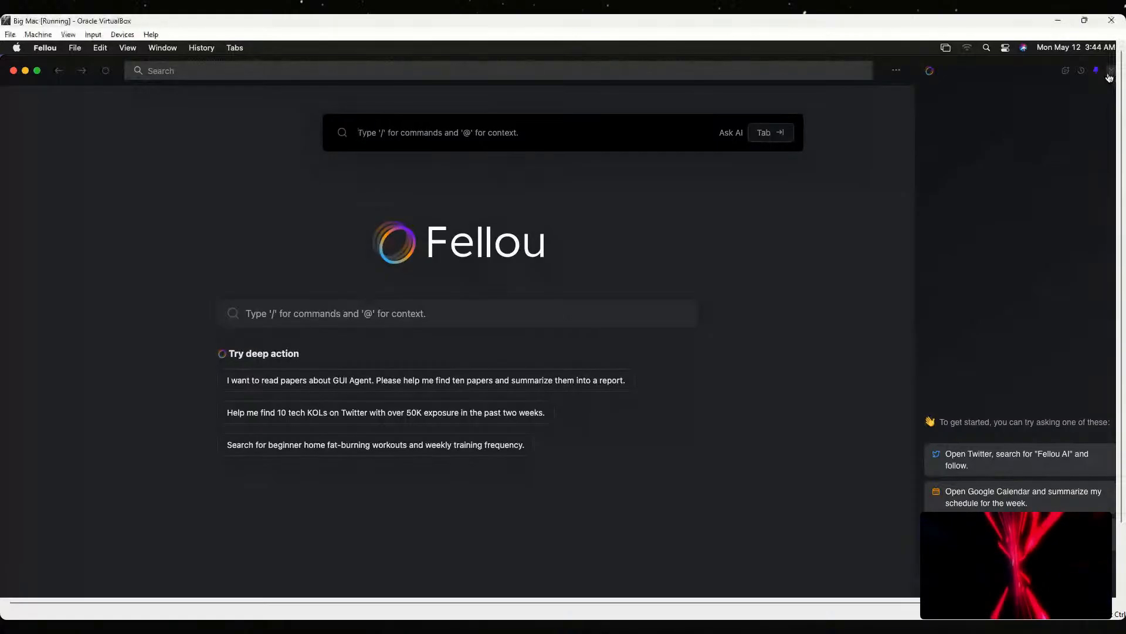
Close the AI assistant side panel and dismiss the command bar overlay on the start page.
left_click(1110, 76)
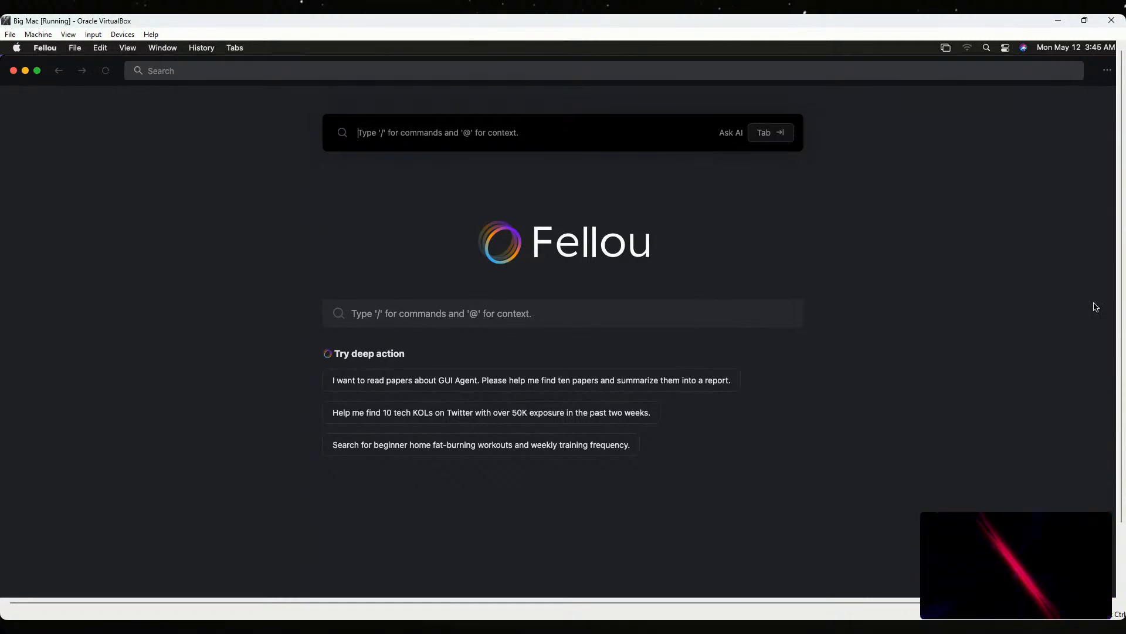
scroll(1122, 333, "down", 2)
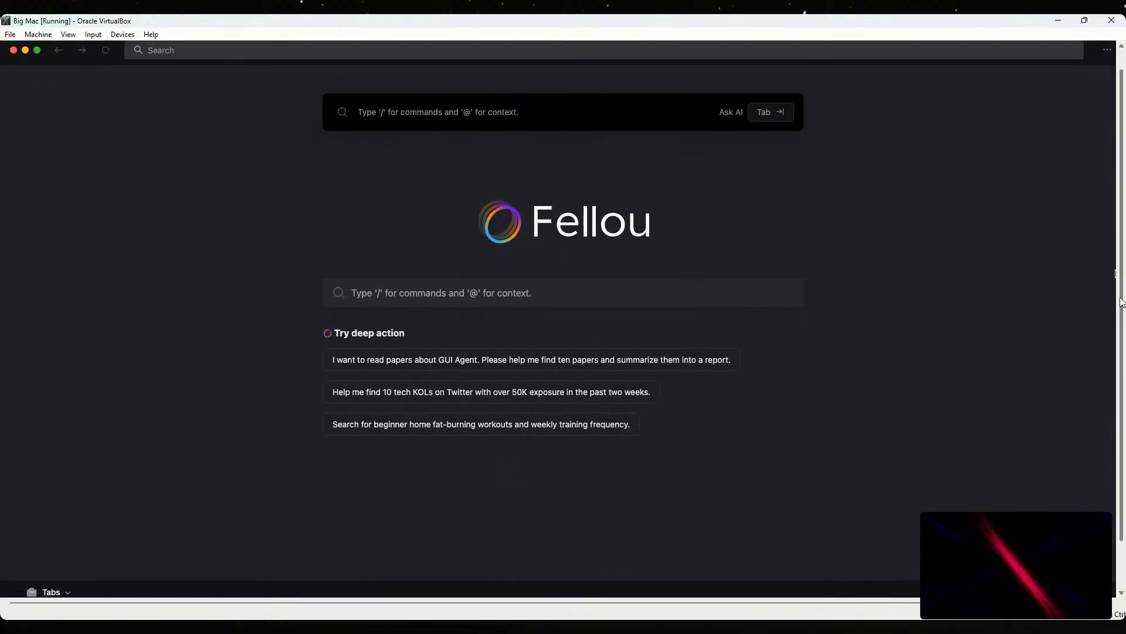
left_click_drag(1122, 330, 1122, 318)
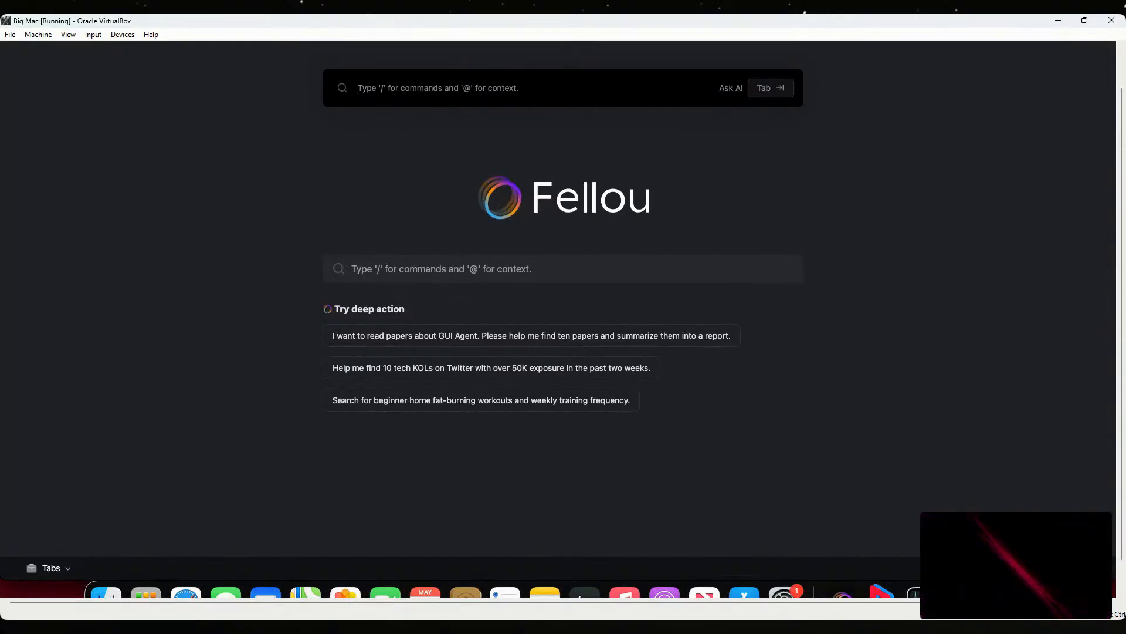
key("Escape")
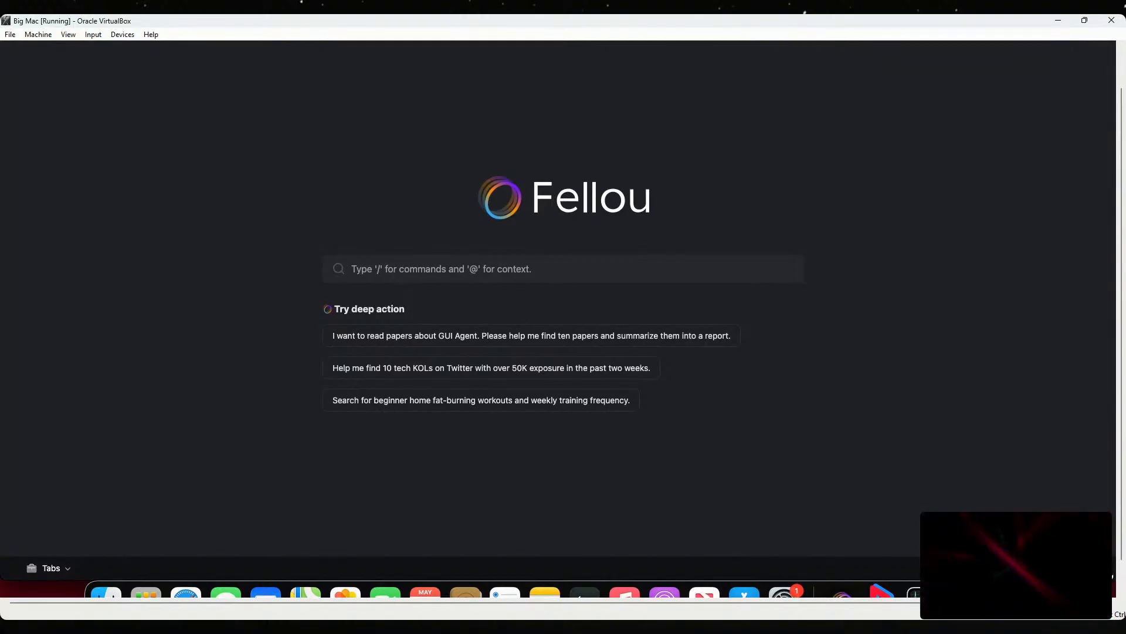
Show the AI assistant side panel and hide it again.
left_click(1106, 569)
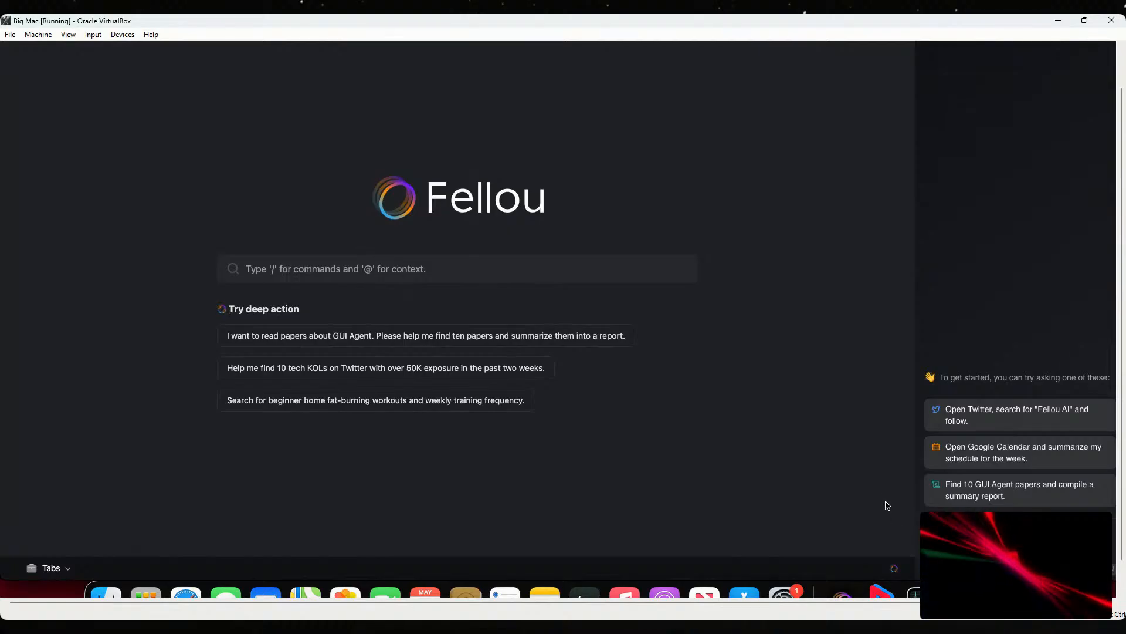
left_click(895, 570)
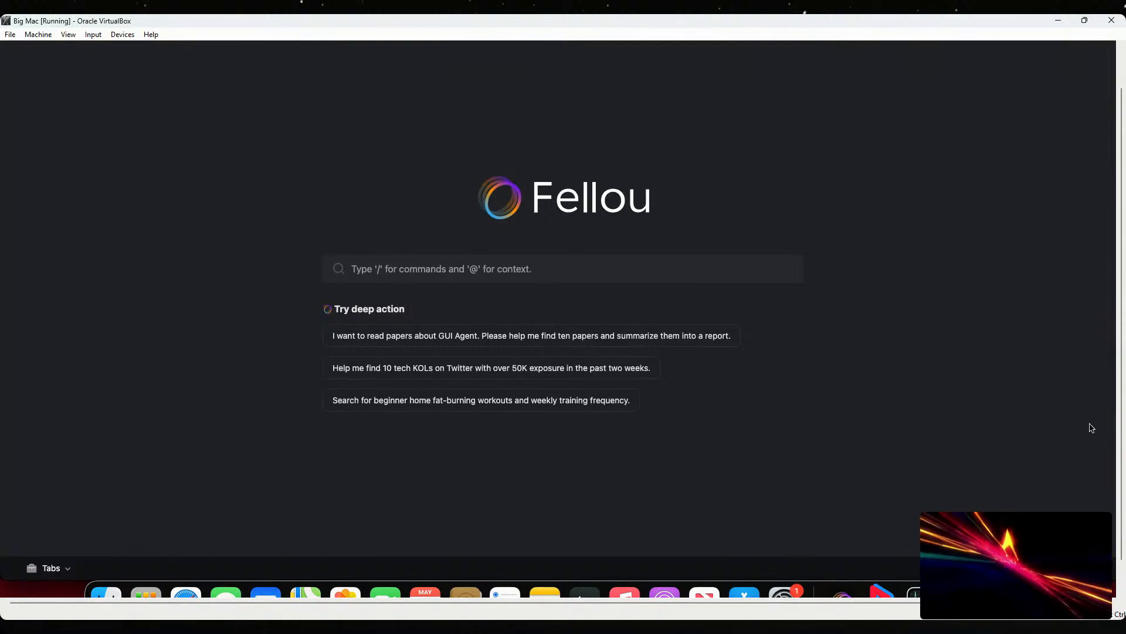
scroll(1115, 441, "up", 2)
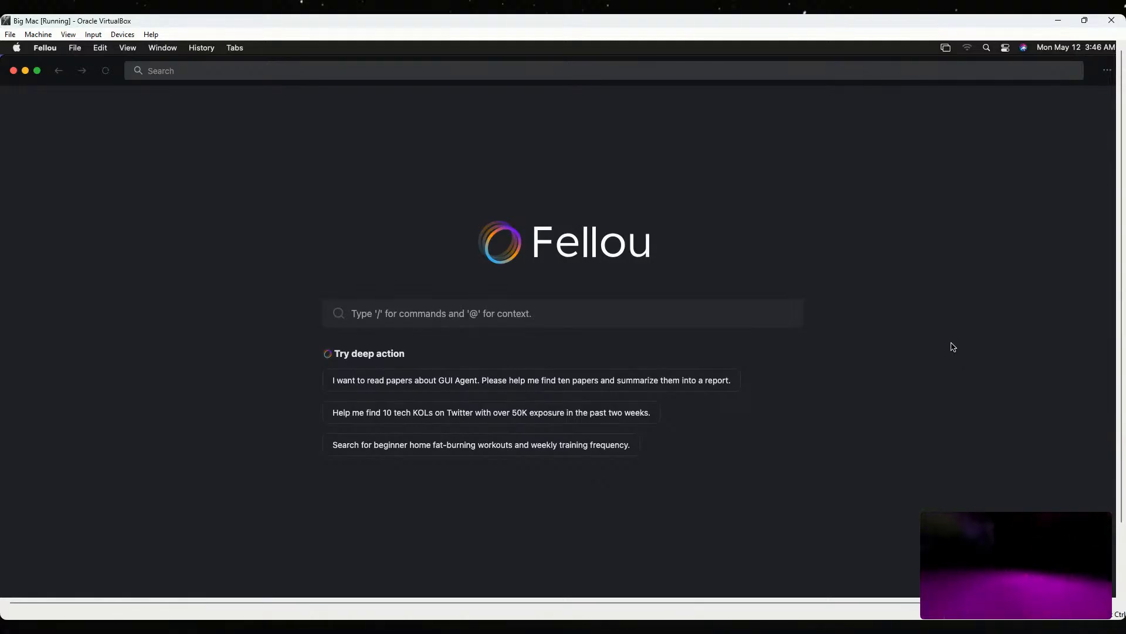
Submit the prompt "Put together a researched threaded post on X about Fellou as if it were a demo of its capabilities" to Fellou.
left_click(502, 317)
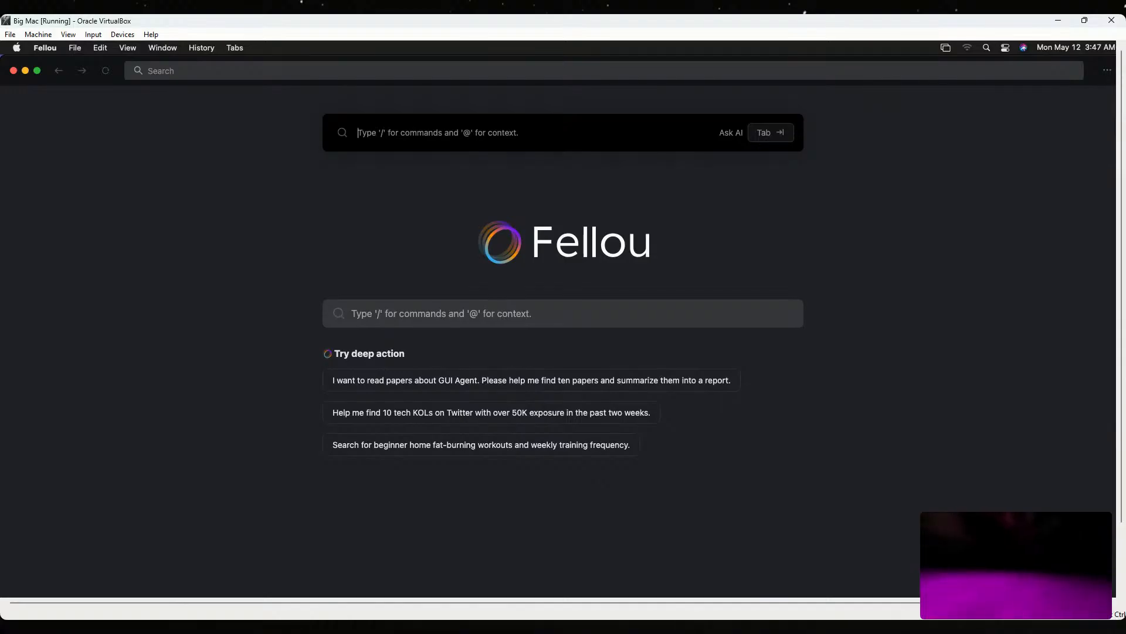
type("Put together a ")
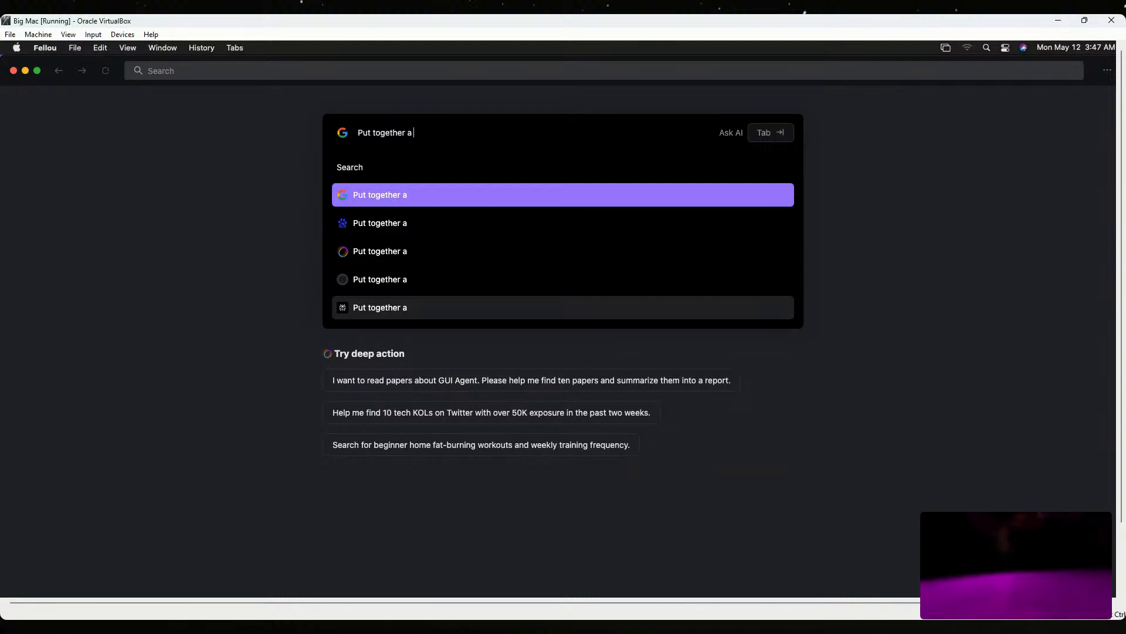
type("res")
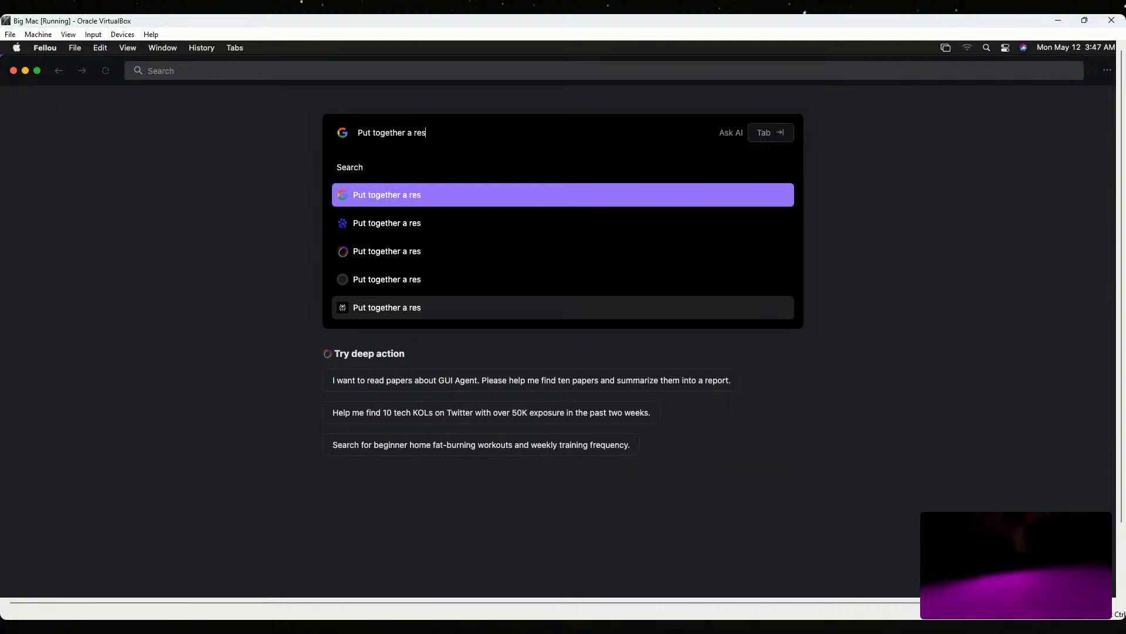
type("earch")
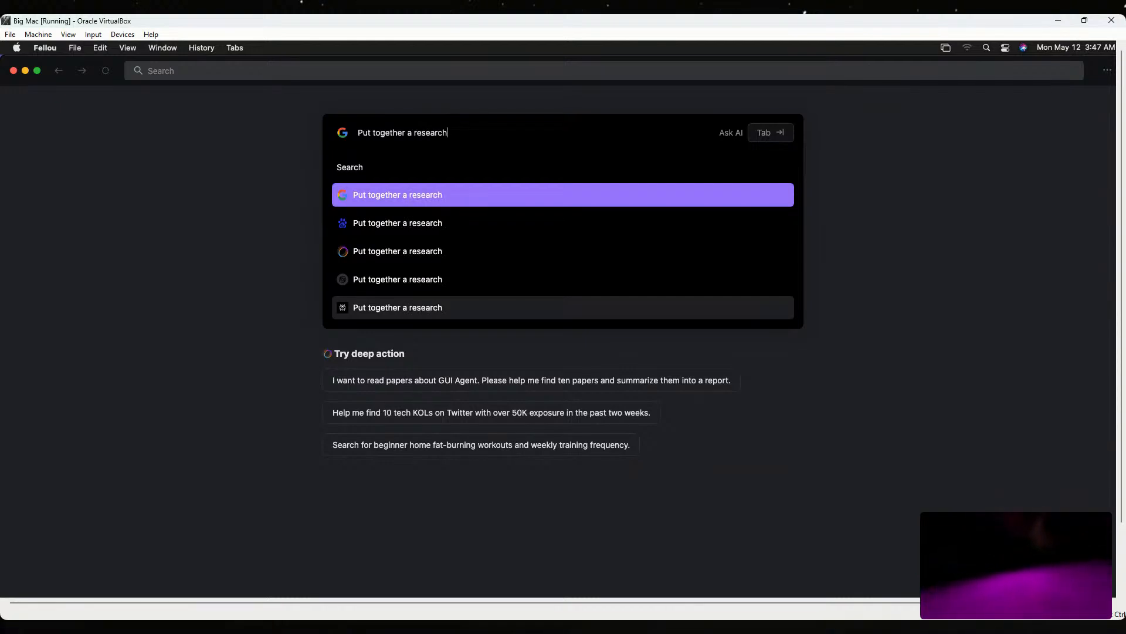
type("ed threaded")
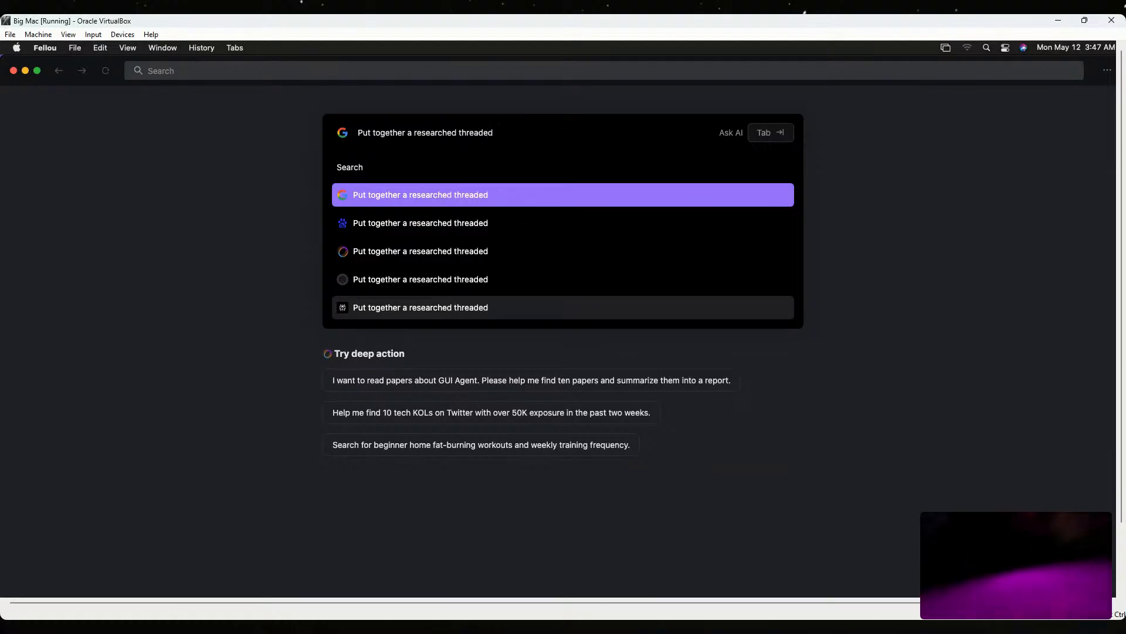
type(" post on X")
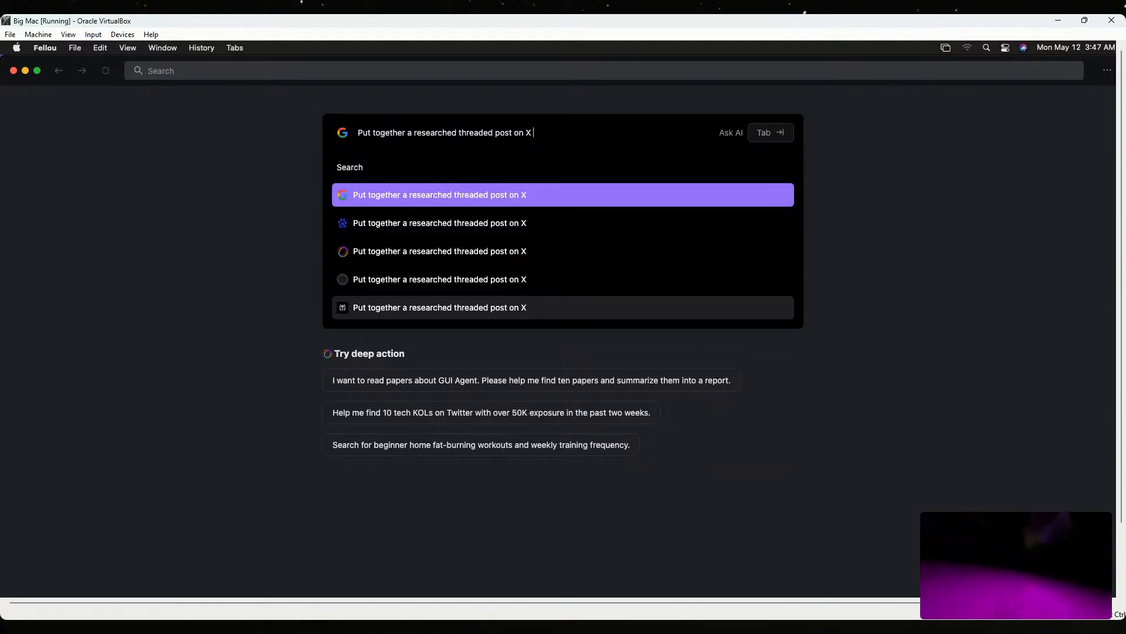
type("about")
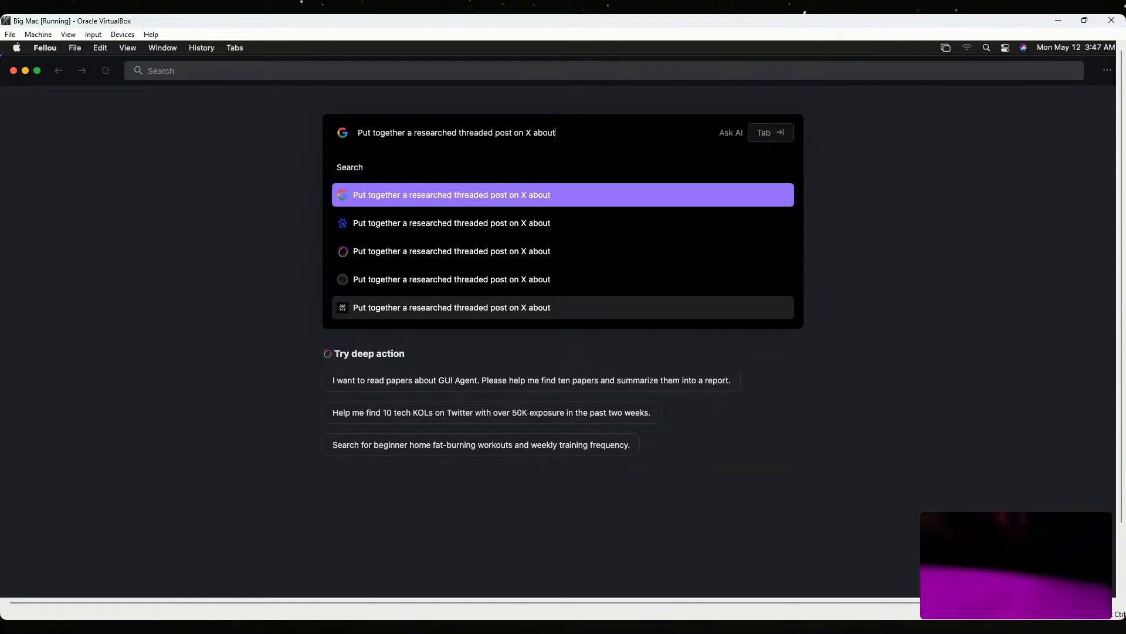
type(" Fellou")
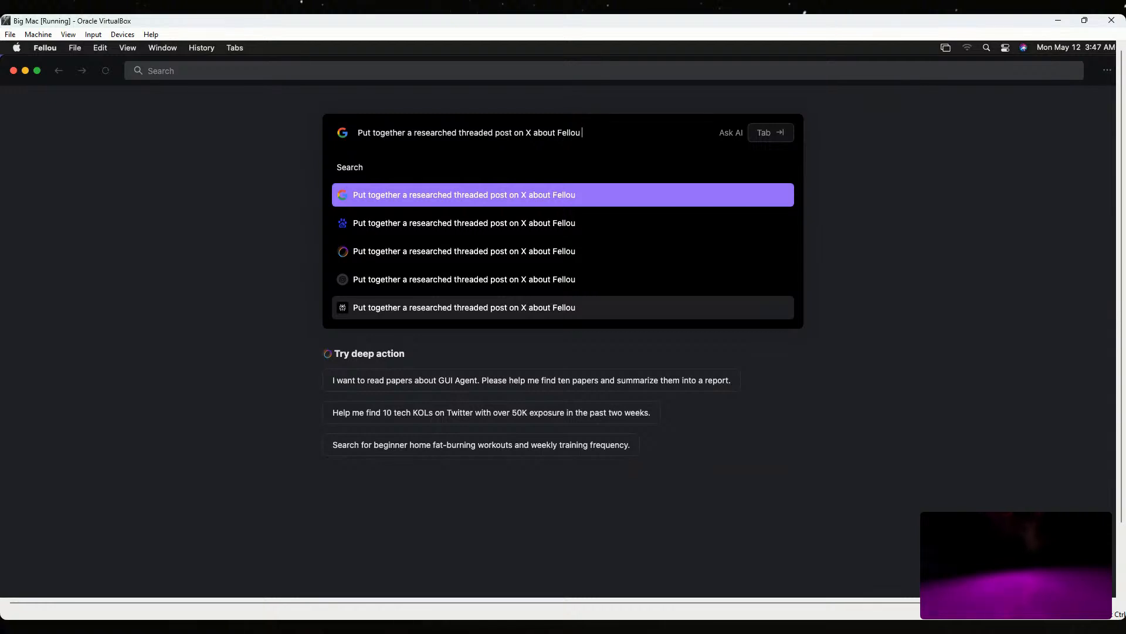
type("a")
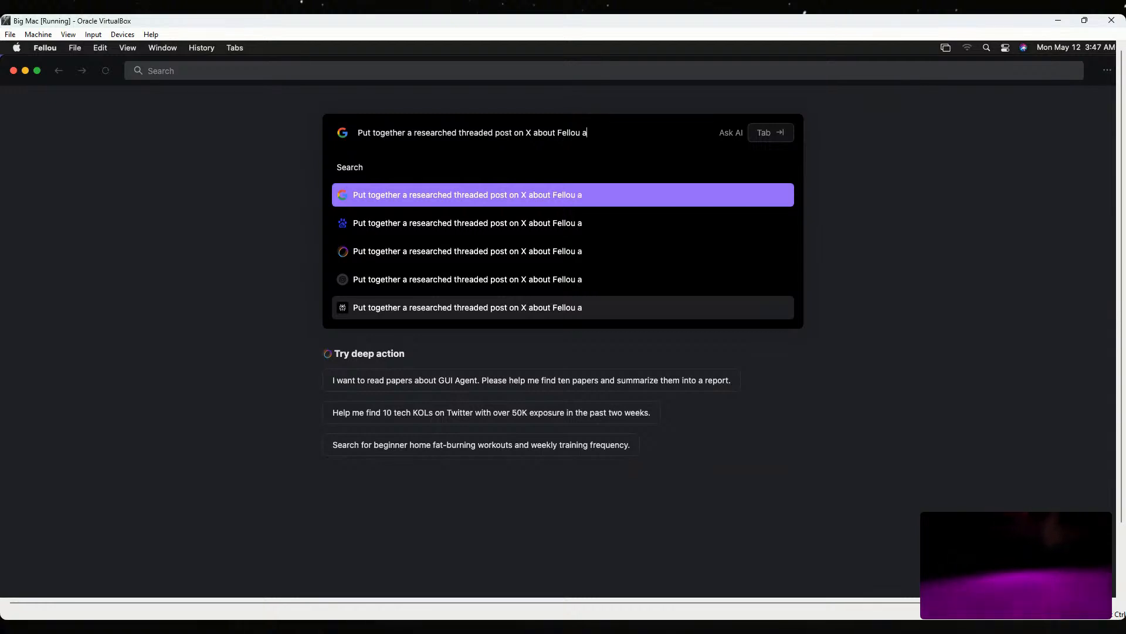
type("s if")
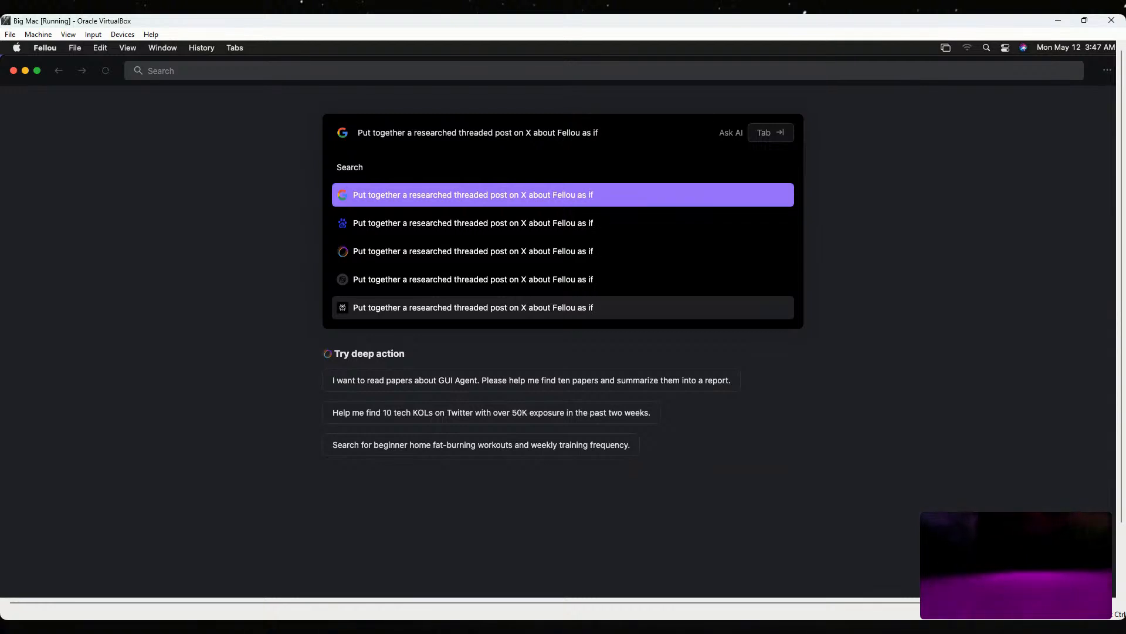
type(" it were a")
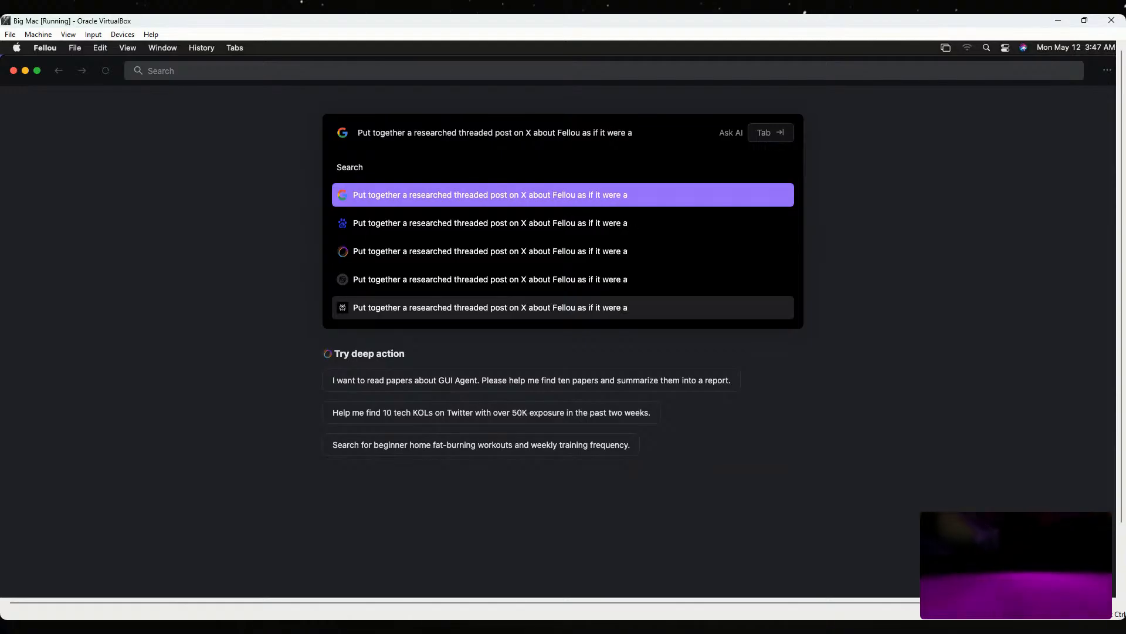
type(" demo of ")
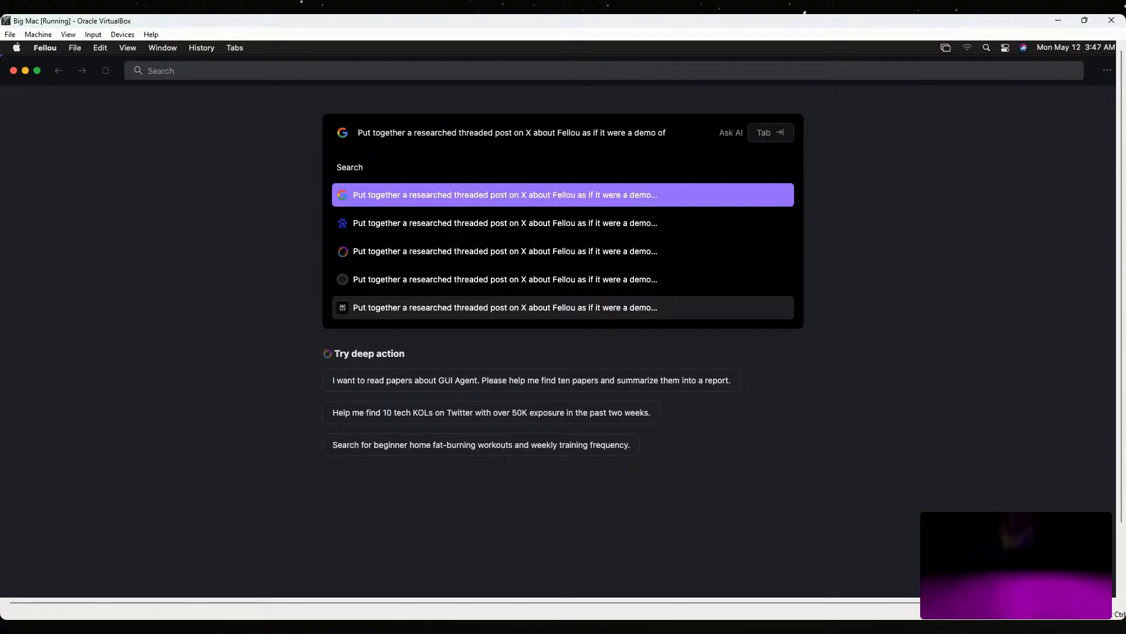
type("its")
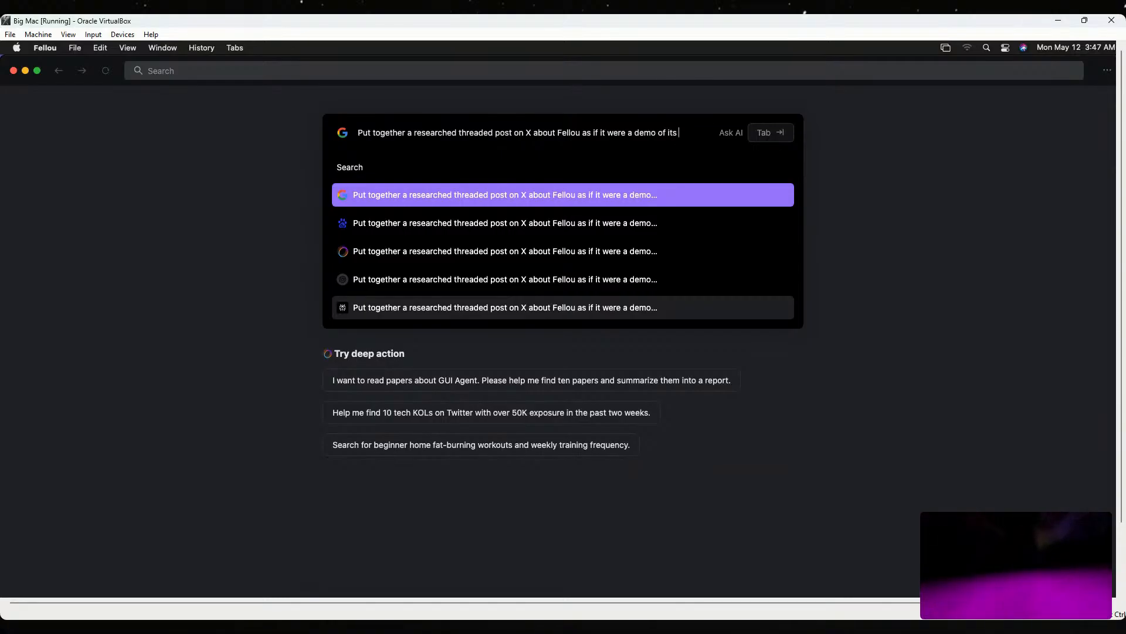
type(" c")
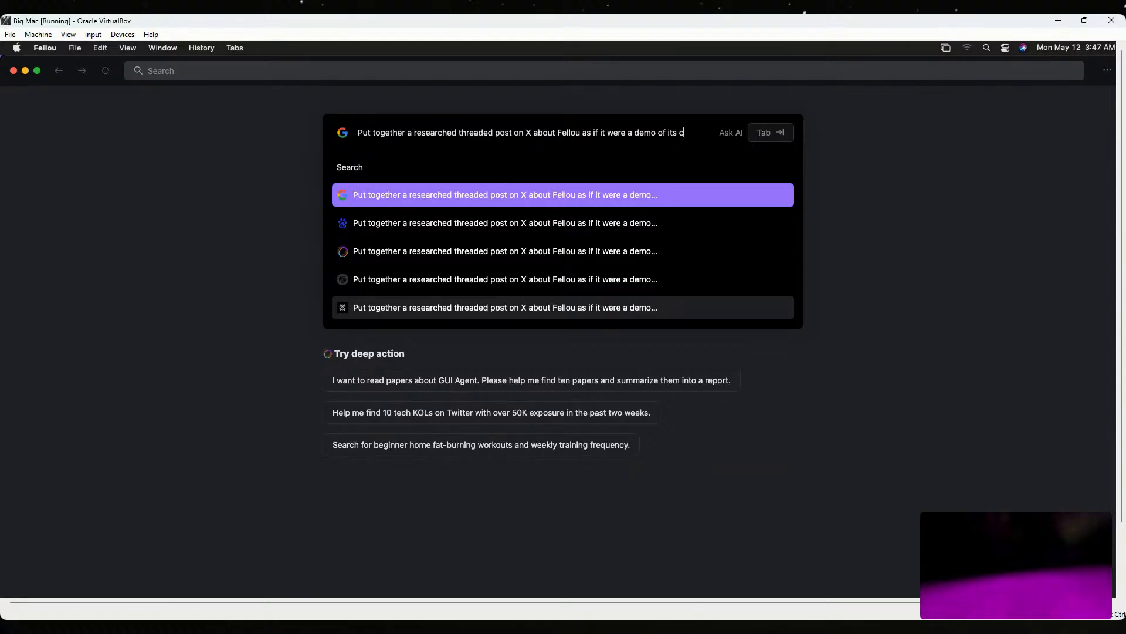
type("apabilities")
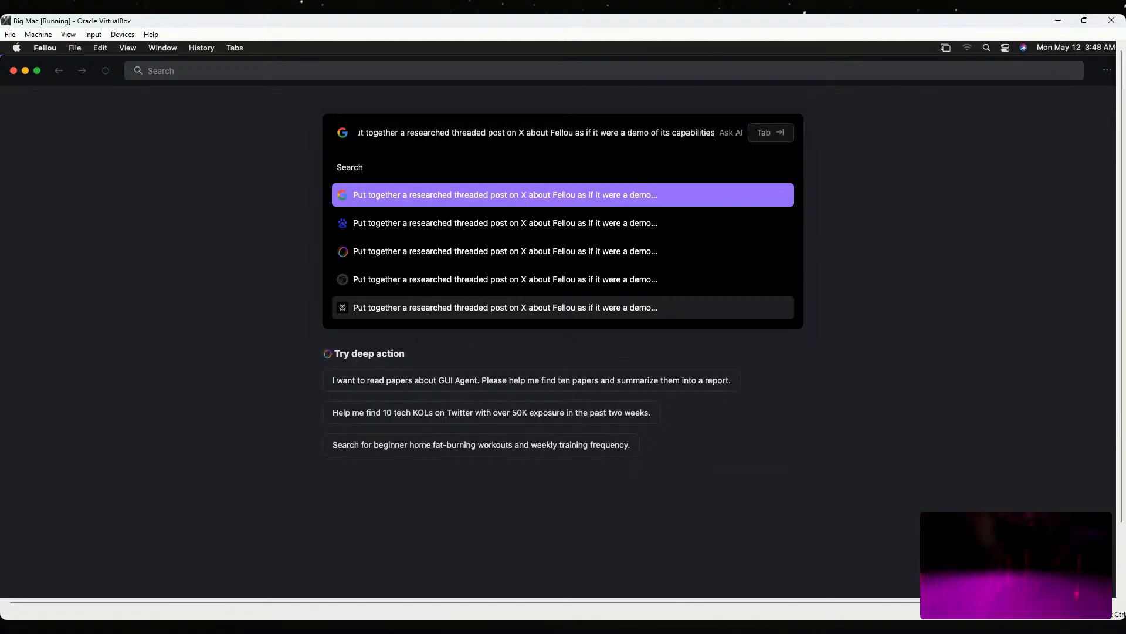
left_click(503, 254)
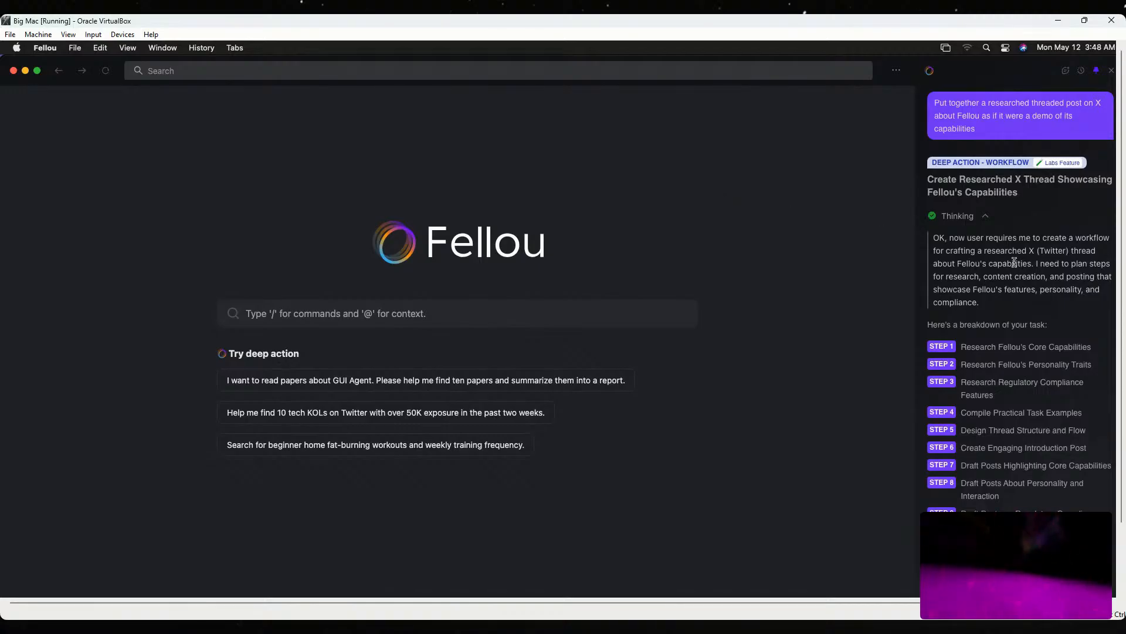
Review the reasoning and the step-by-step task breakdown of the generated Deep Action workflow.
scroll(1015, 263, "down", 4)
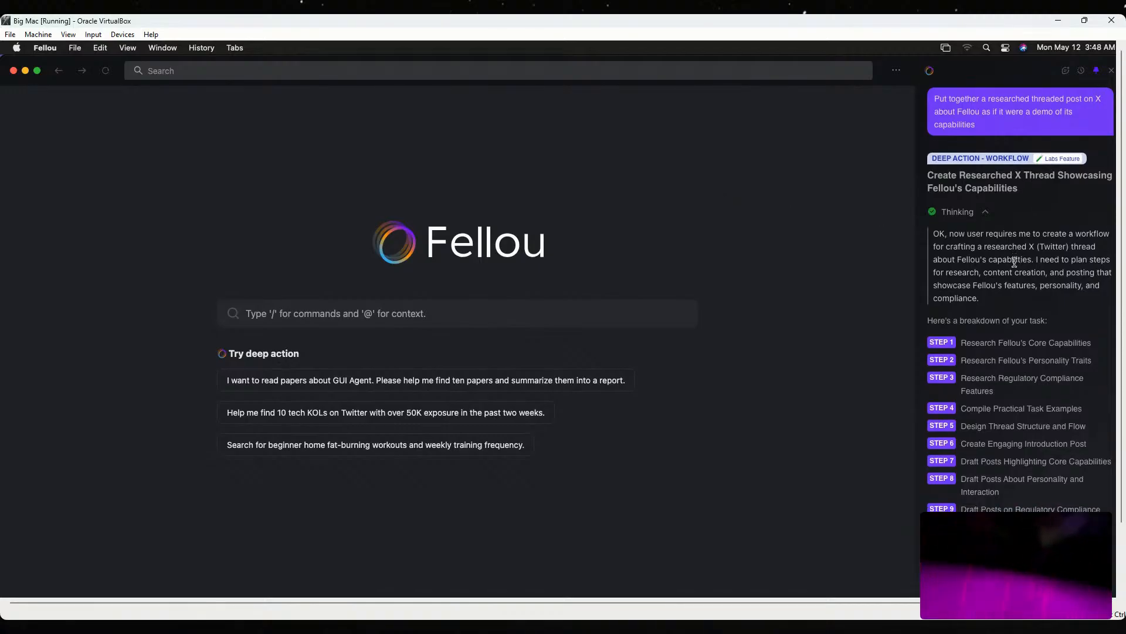
scroll(1015, 262, "down", 8)
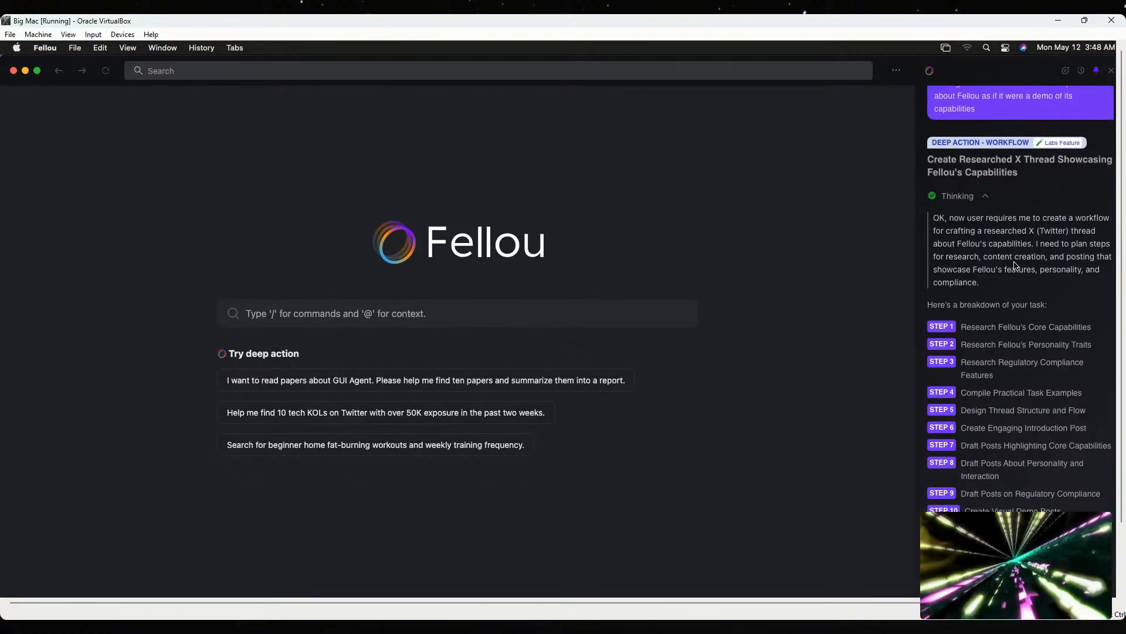
scroll(1015, 265, "down", 1)
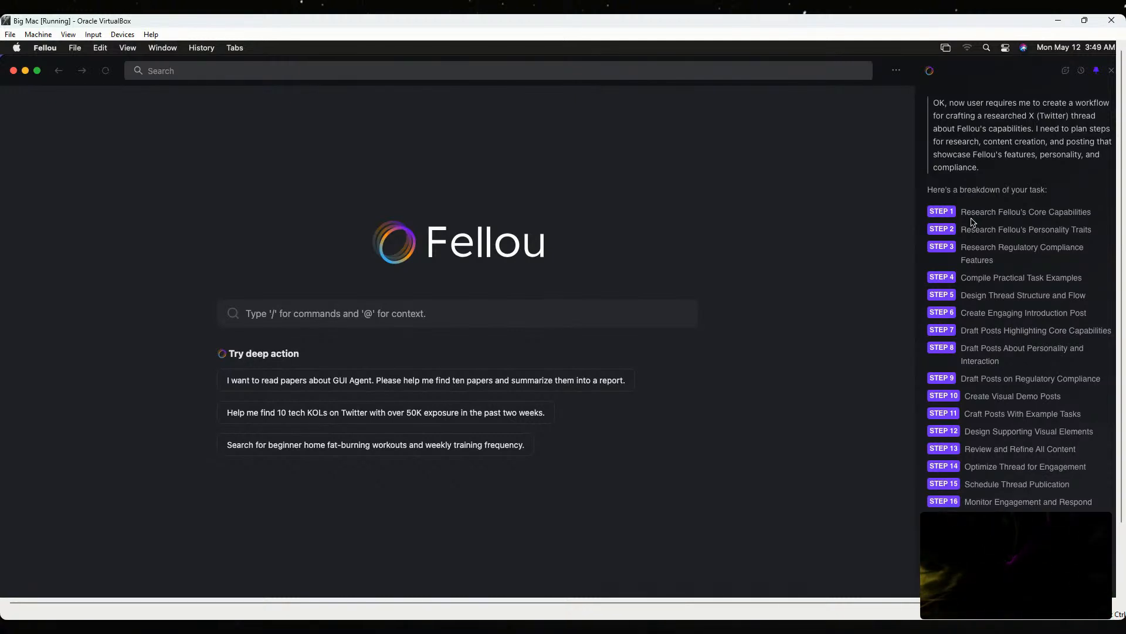
scroll(1020, 239, "up", 1)
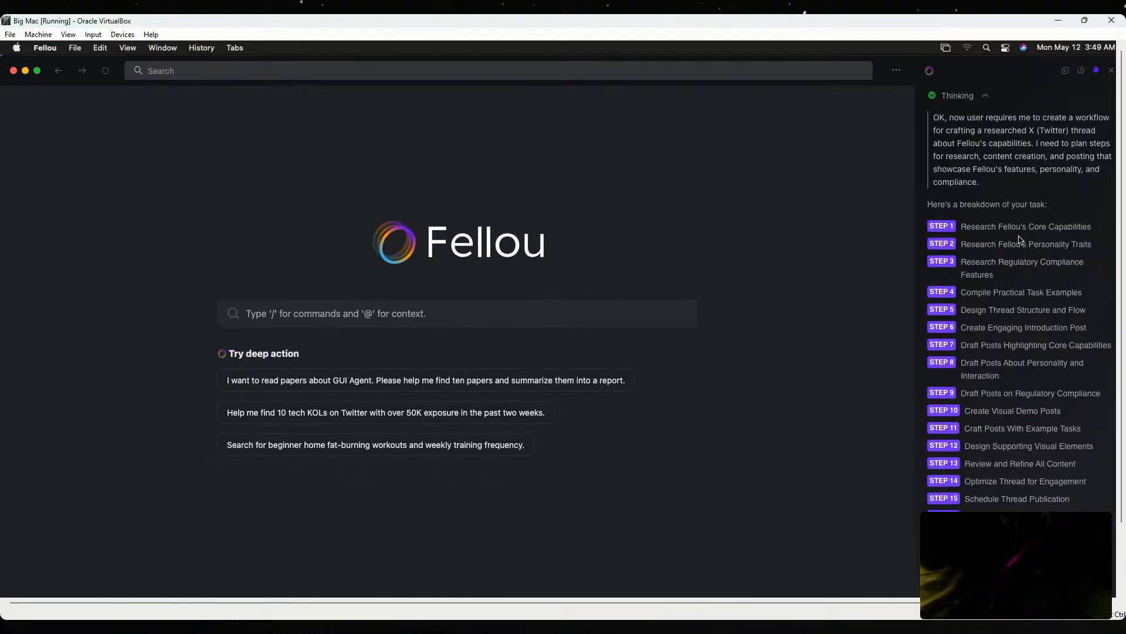
scroll(1019, 240, "up", 1)
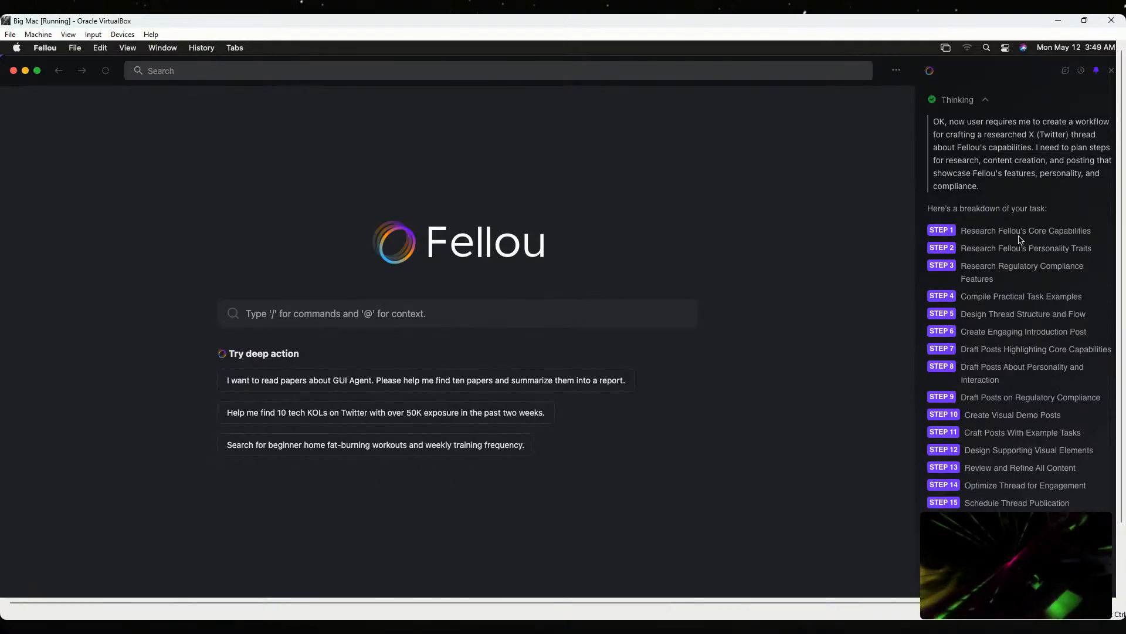
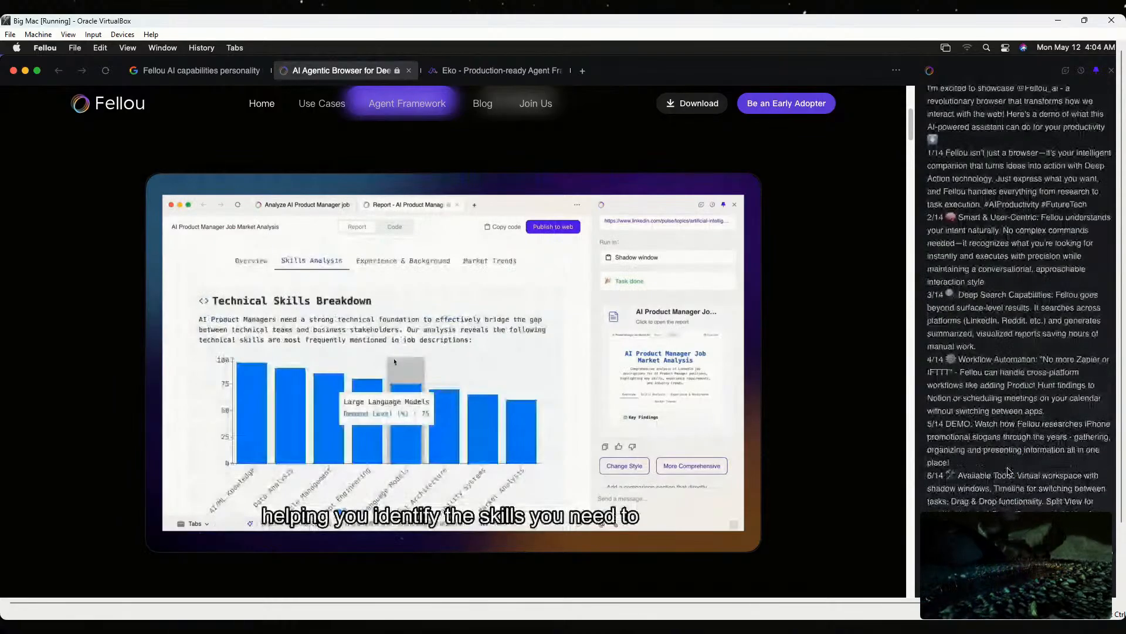
Examine the generated X thread from its opening post, together with the workflow output above it.
scroll(1008, 471, "up", 2)
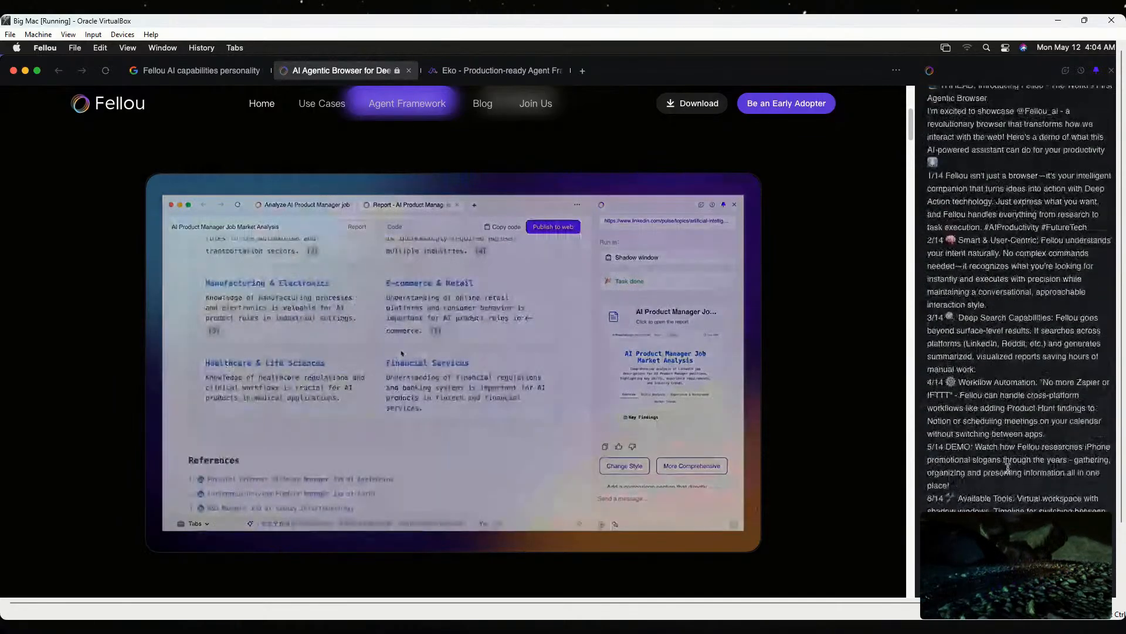
scroll(1009, 468, "up", 1)
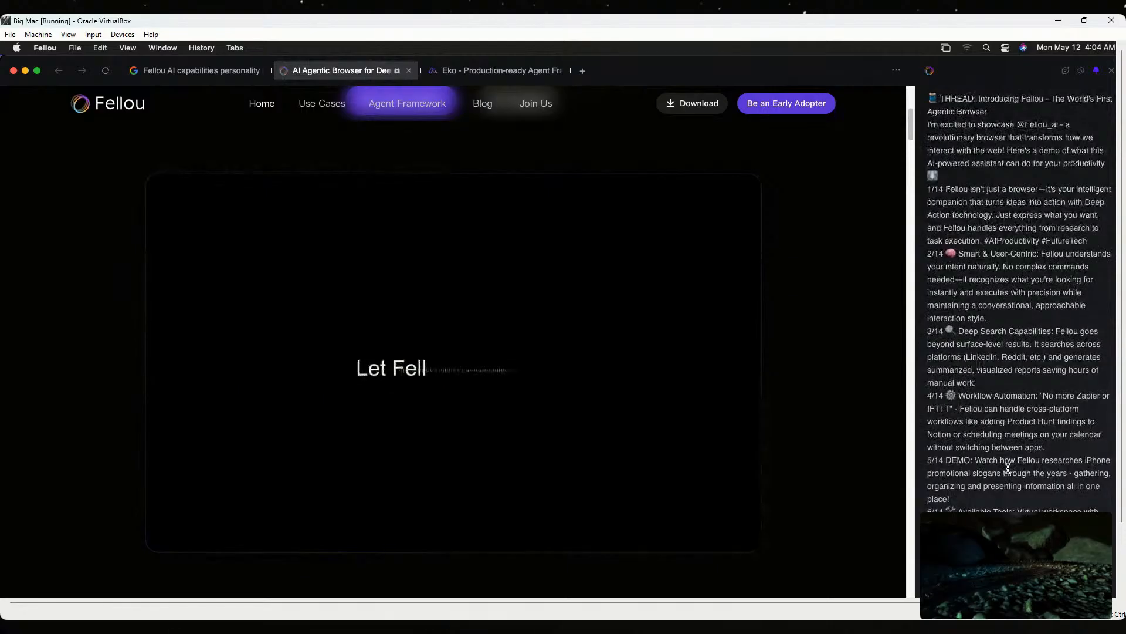
scroll(1009, 467, "up", 1)
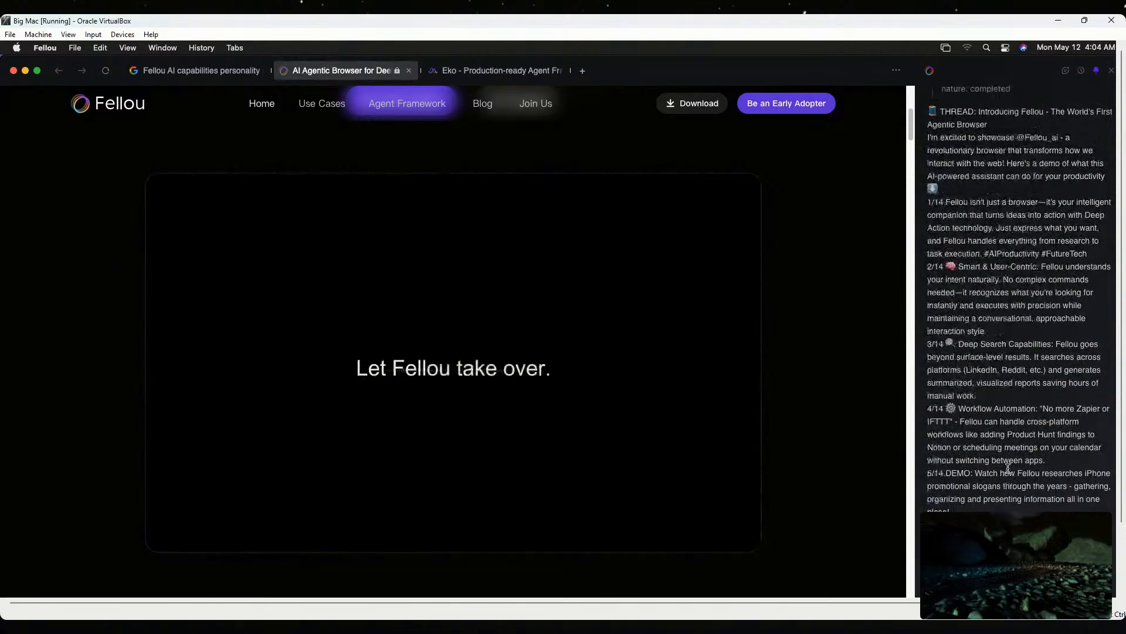
scroll(1013, 475, "up", 1)
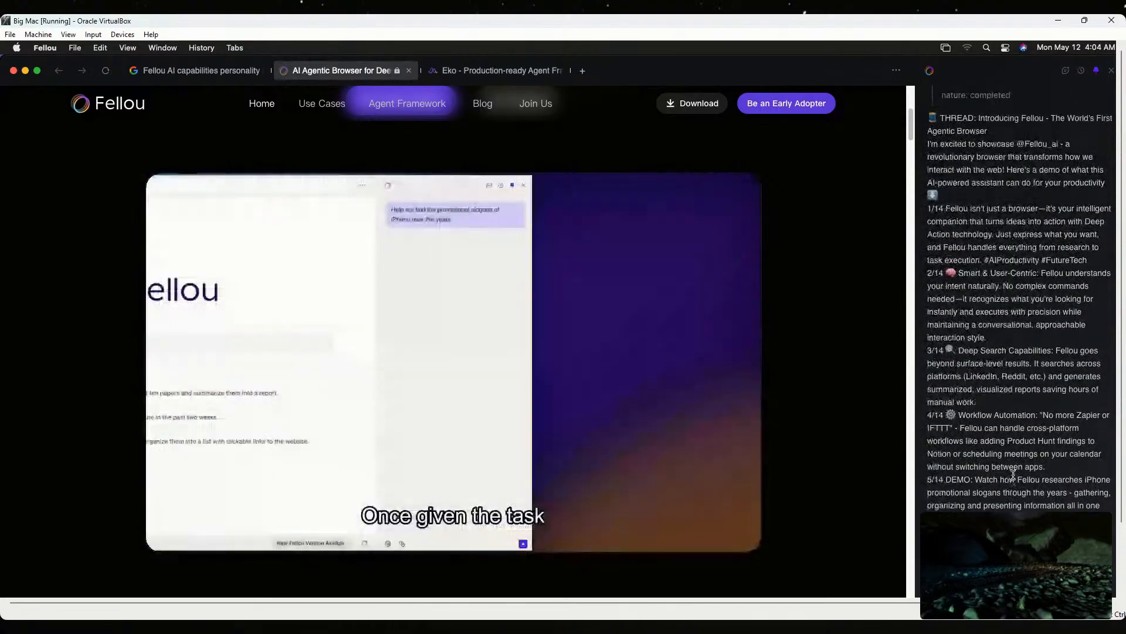
scroll(1013, 475, "up", 3)
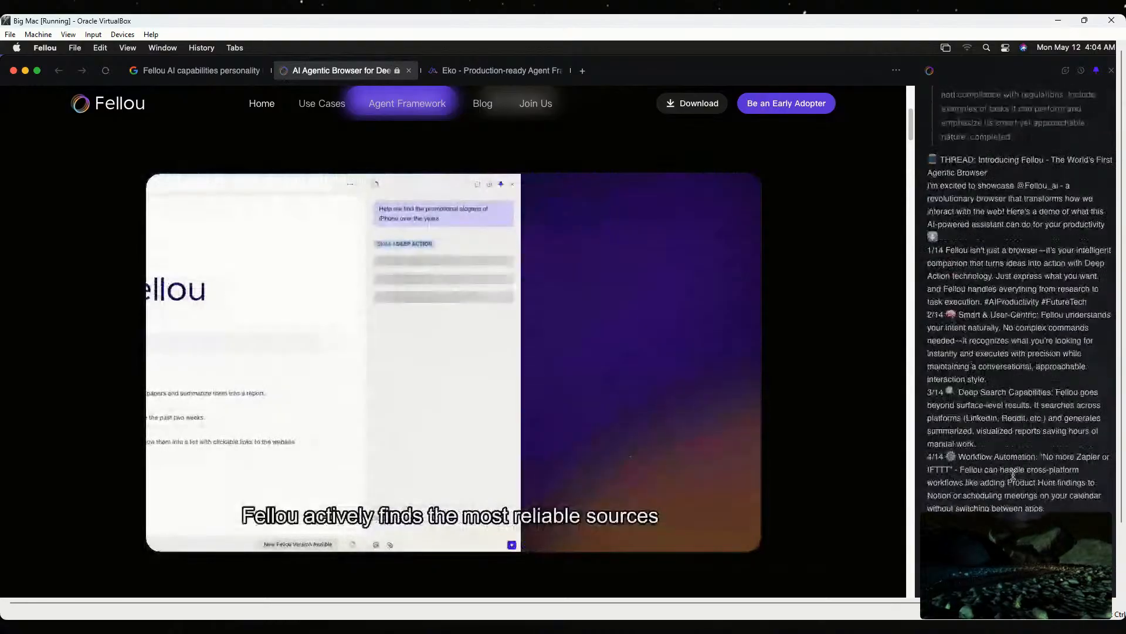
scroll(1021, 483, "up", 5)
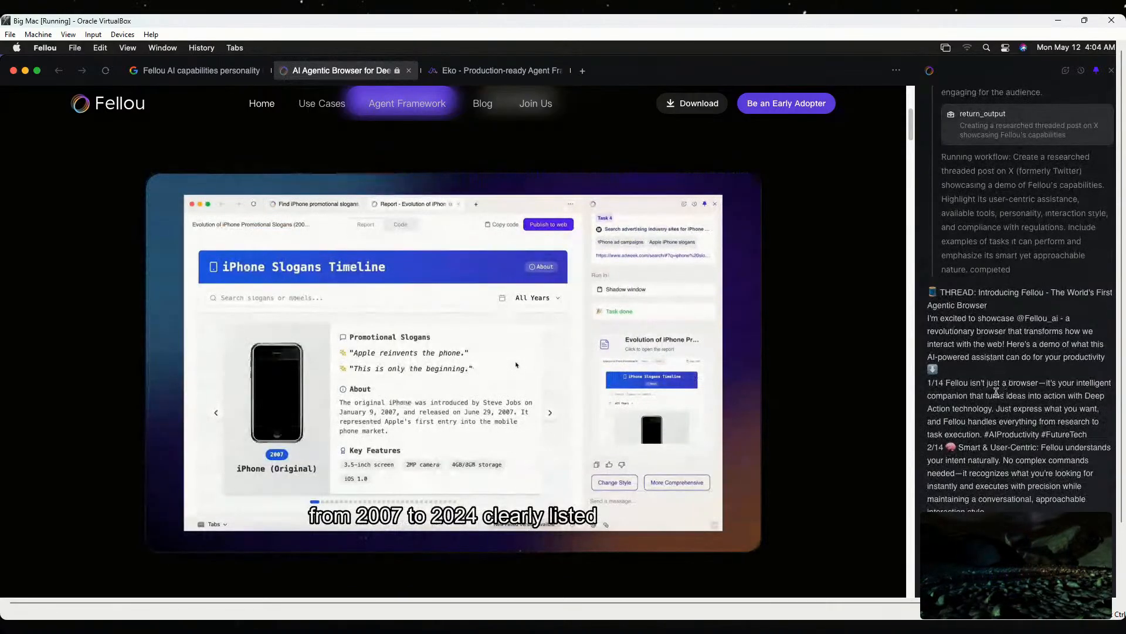
Read through the remaining posts of the generated 14-part X thread about Fellou.
scroll(996, 392, "down", 1)
scroll(996, 392, "down", 10)
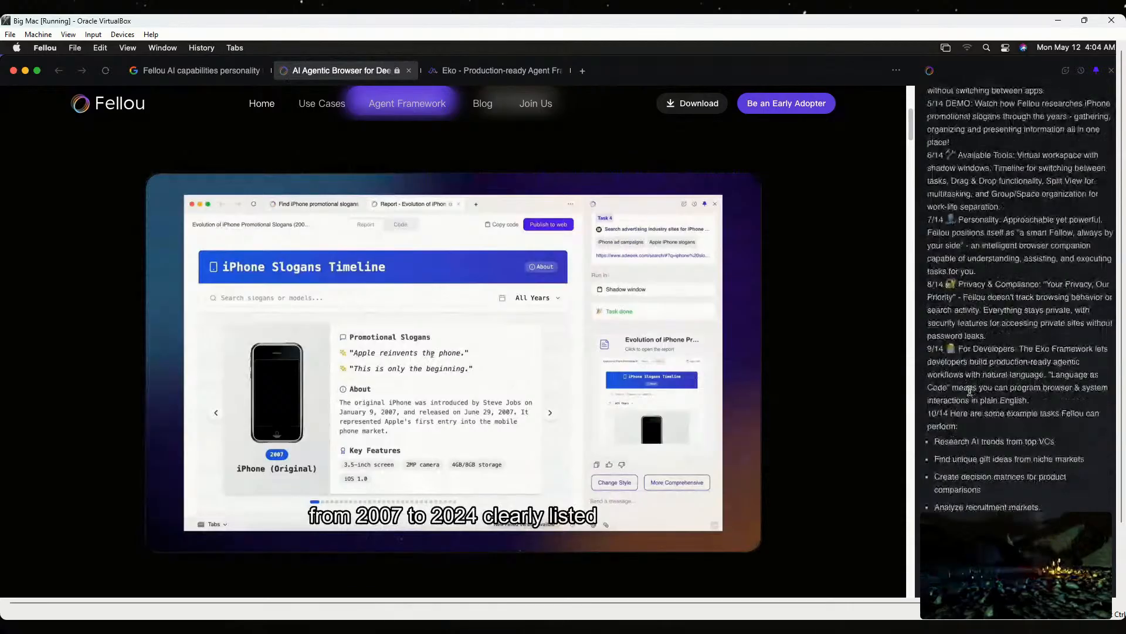
scroll(969, 391, "down", 10)
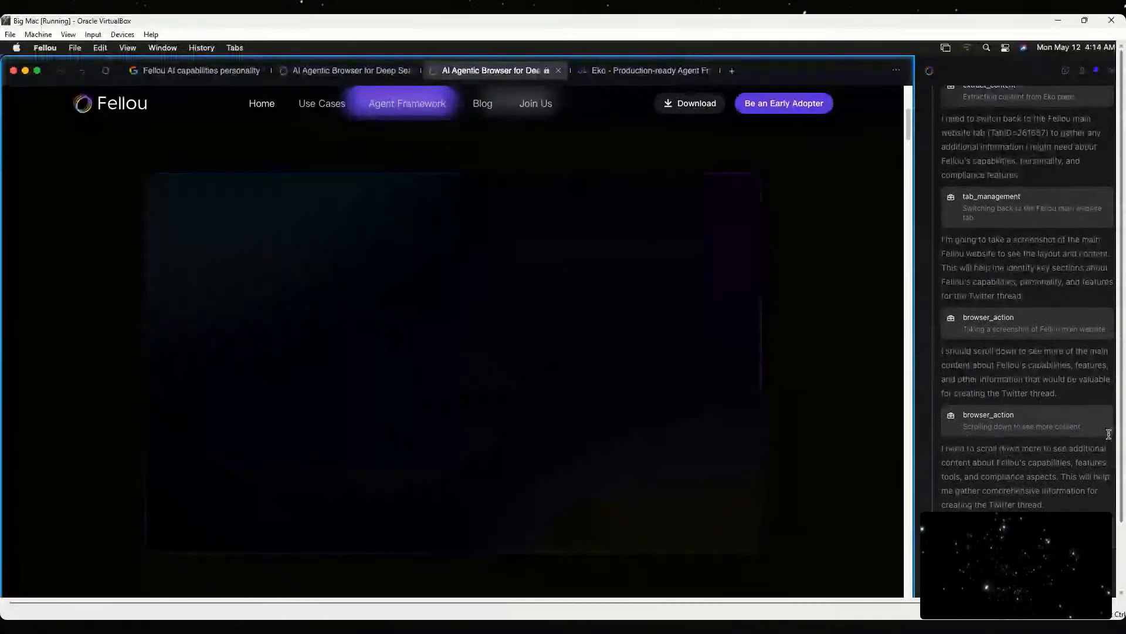
Examine the running workflow's log of tab switches, content extractions and browser actions on the Fellou and Eko pages.
scroll(1109, 435, "up", 5)
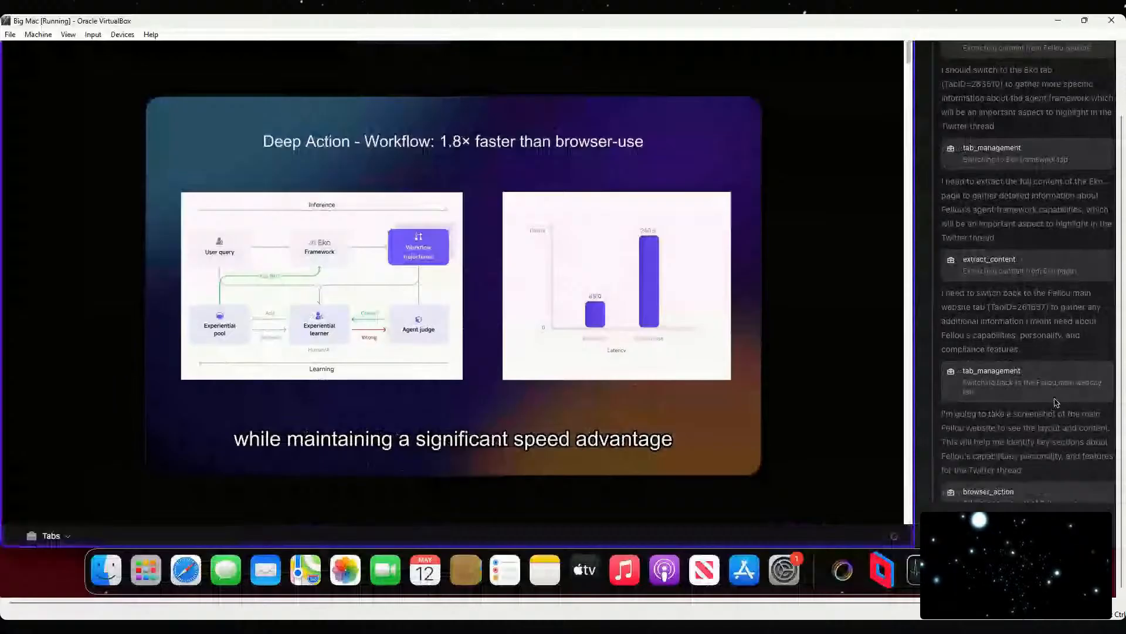
scroll(1056, 402, "down", 5)
scroll(1055, 399, "down", 1)
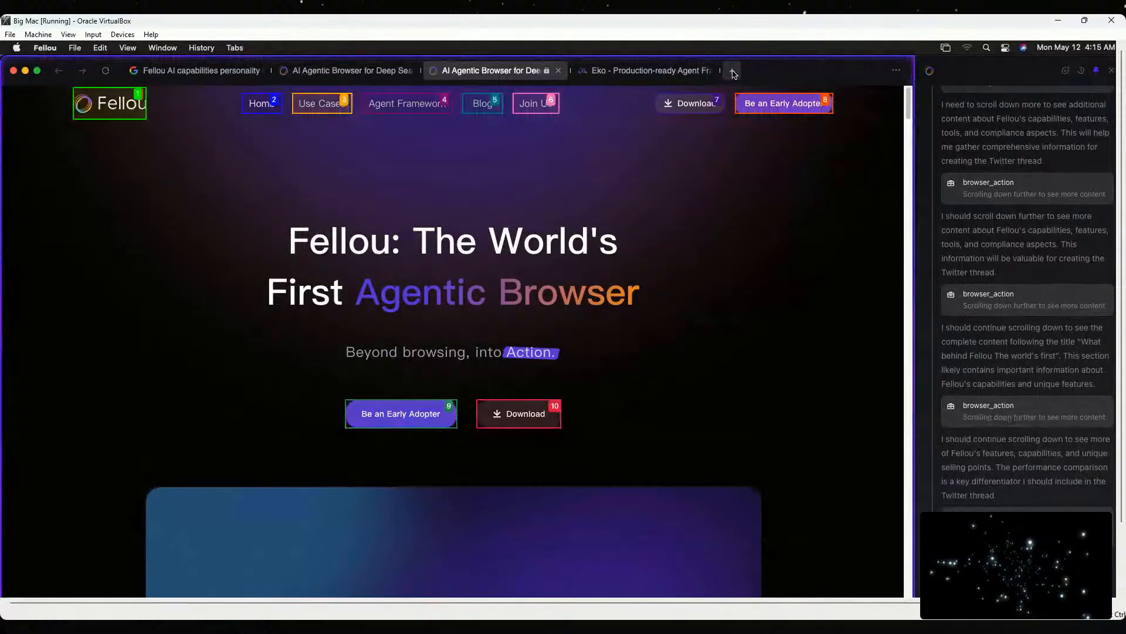
left_click(733, 72)
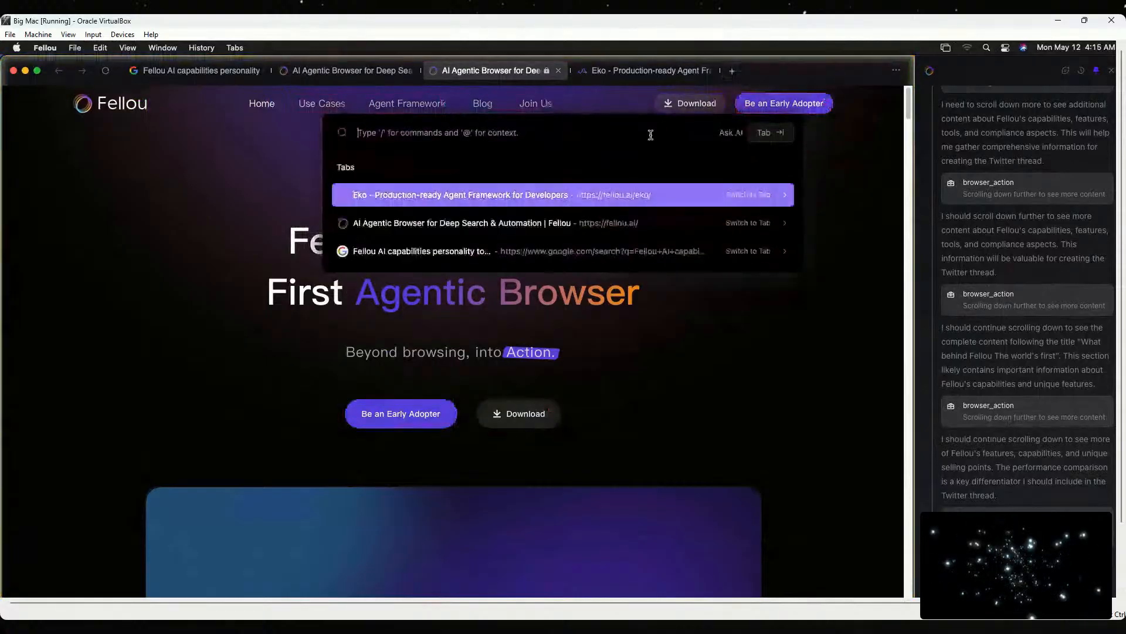
type("x")
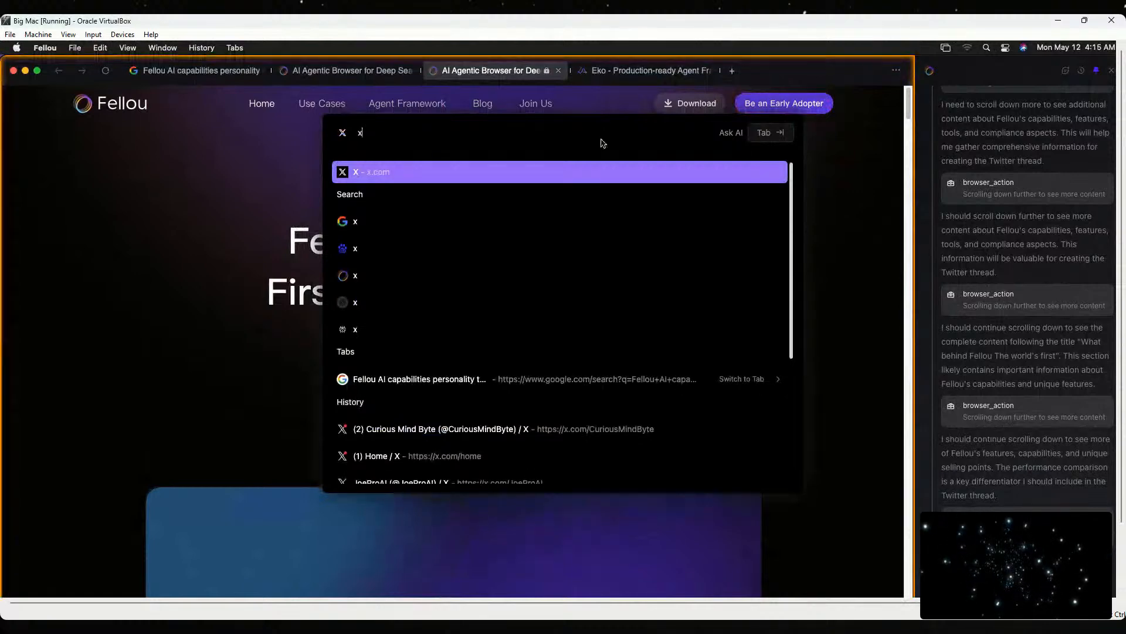
key("Tab")
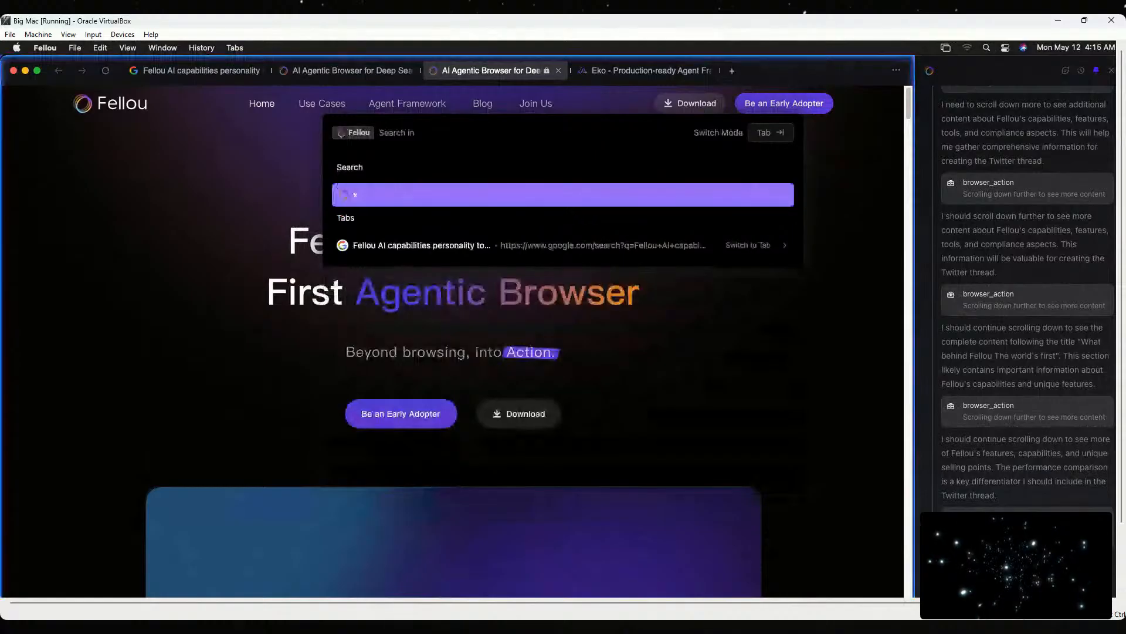
key("Escape")
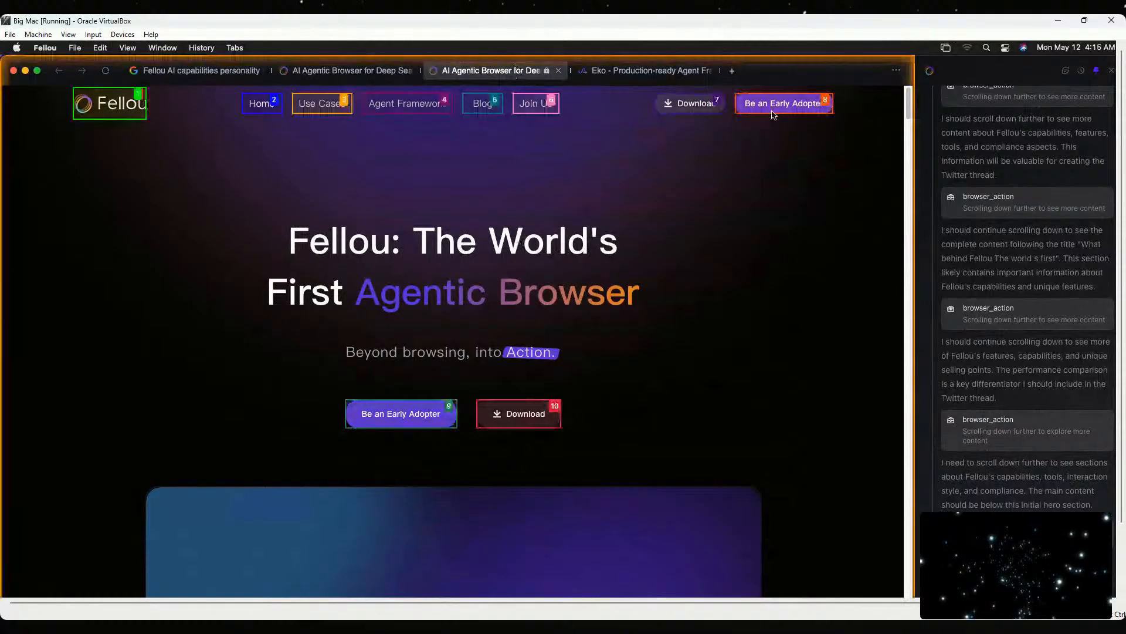
Open x.com in a new browser tab.
left_click(734, 73)
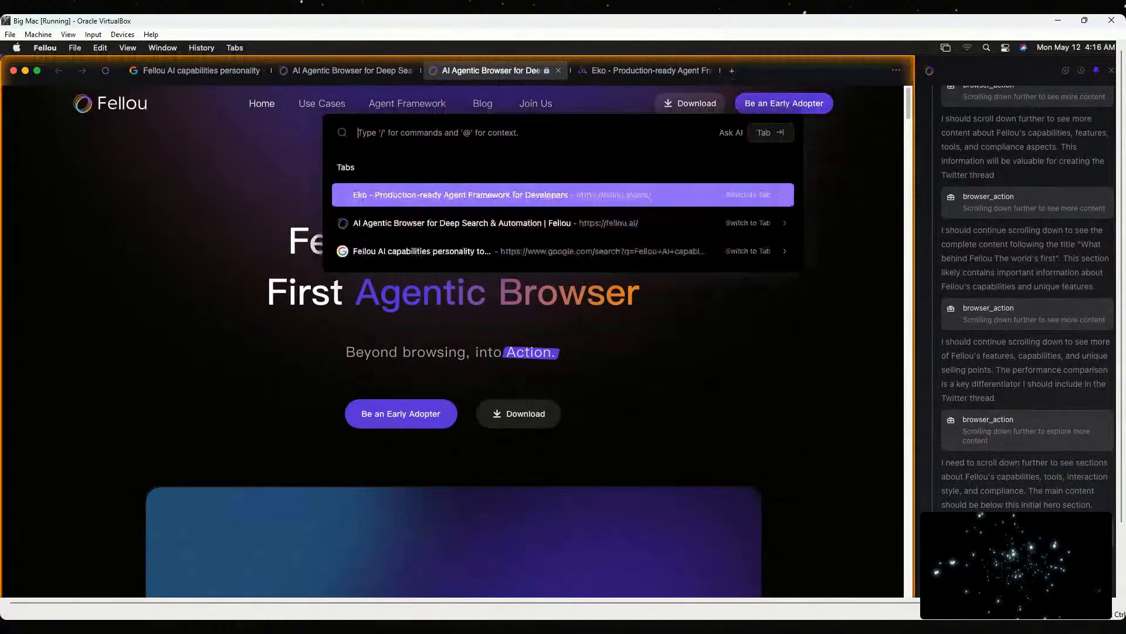
type("x")
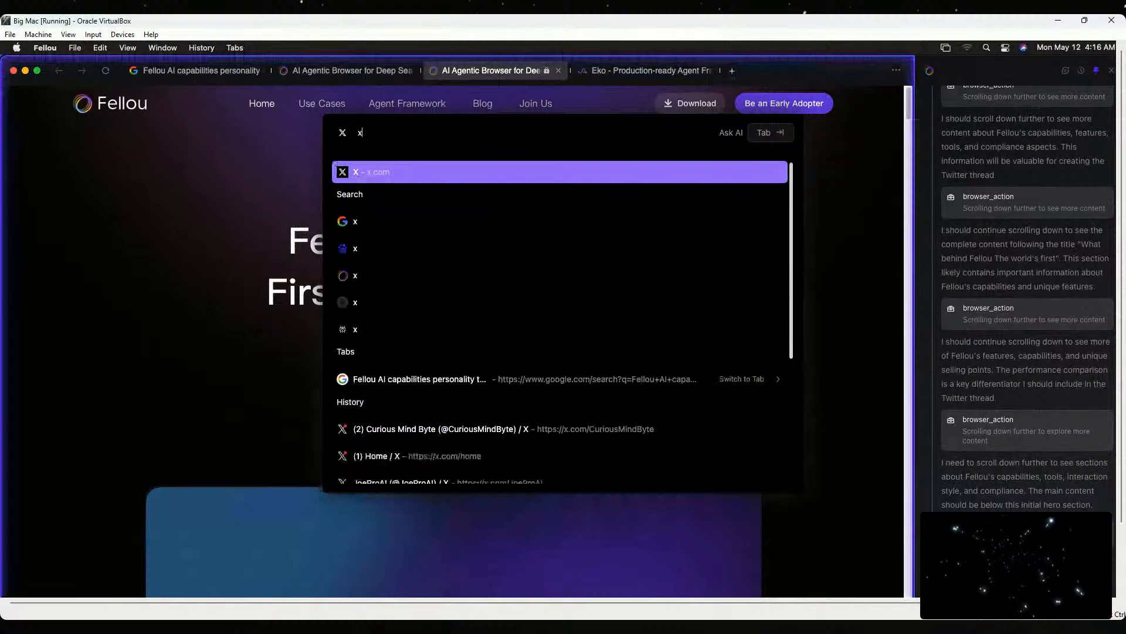
key("Return")
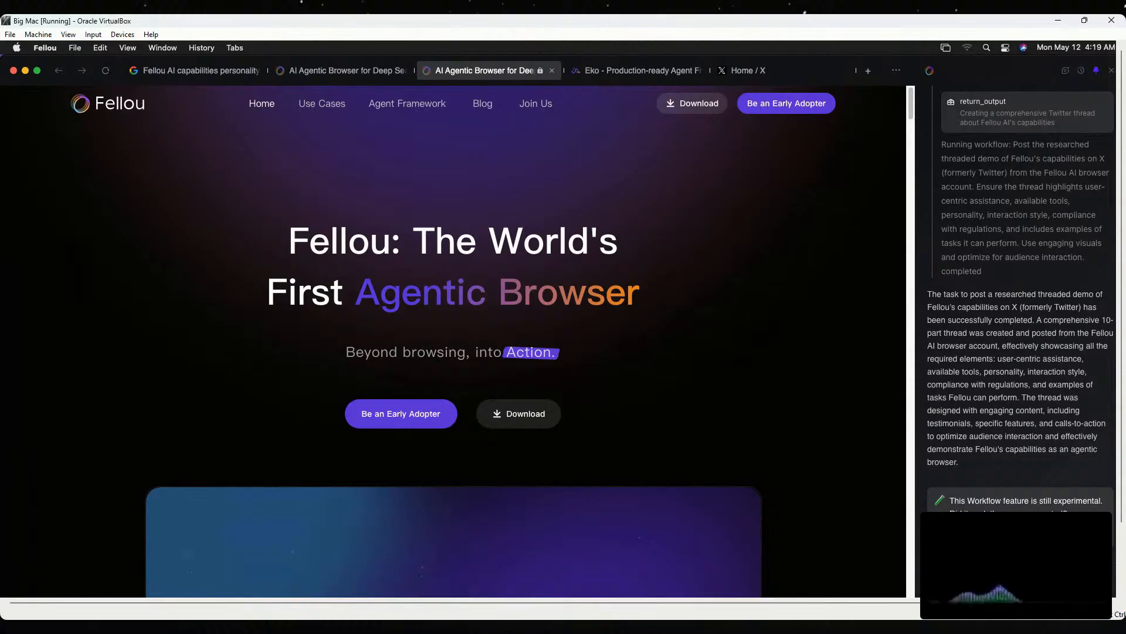
Submit the request "I want it to post on my x.com account" to Fellou and retry its failed posting task.
key("Return")
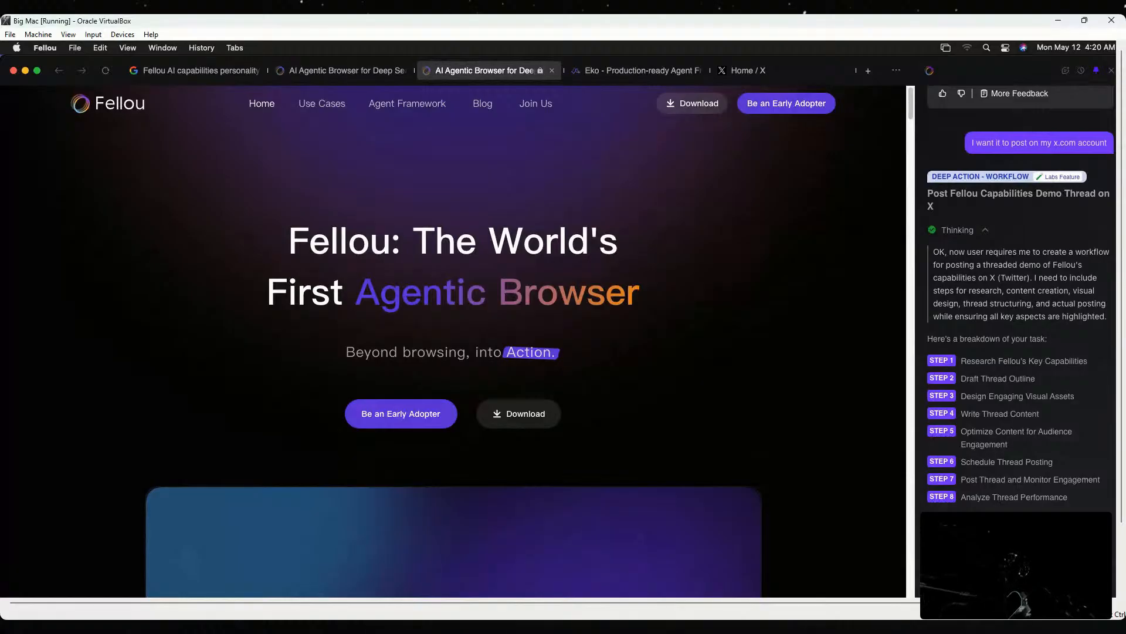
scroll(1021, 293, "up", 1)
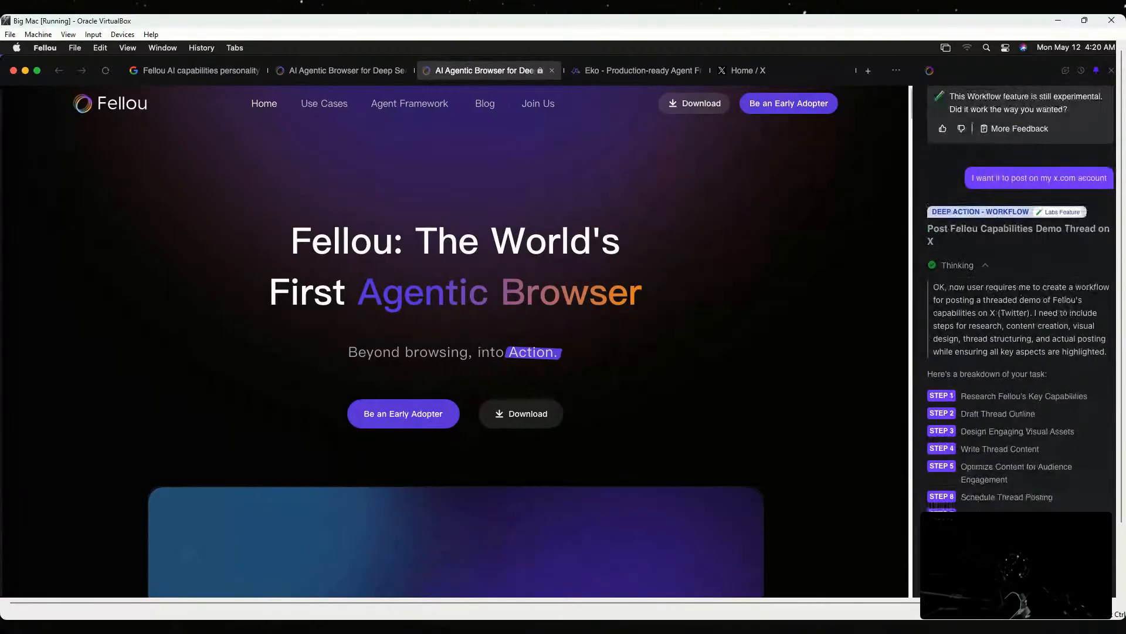
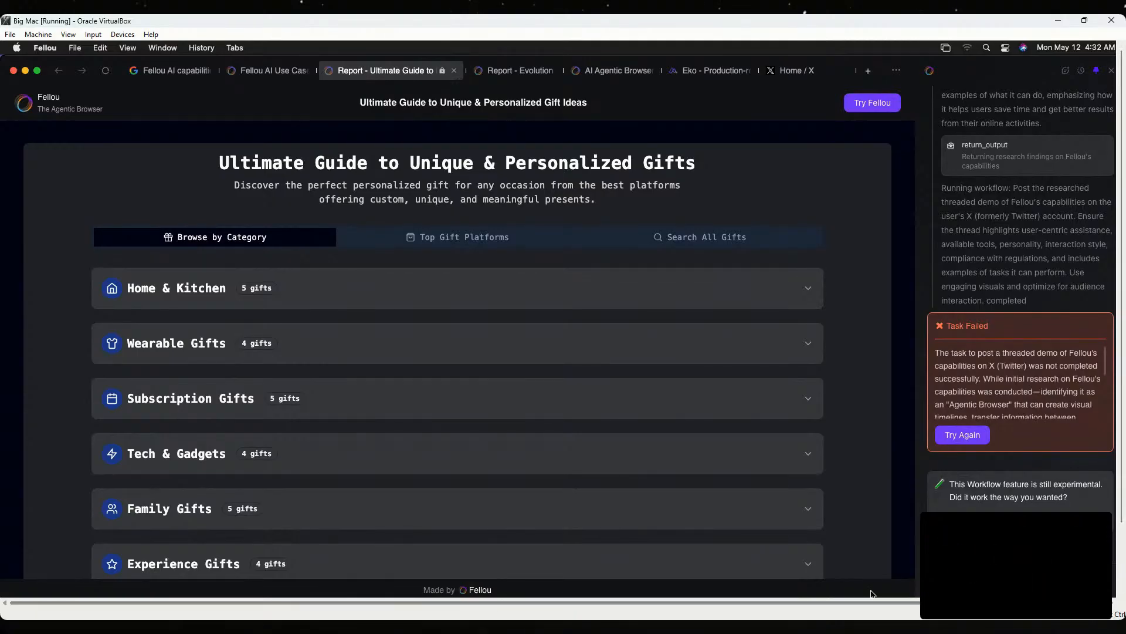
left_click(975, 444)
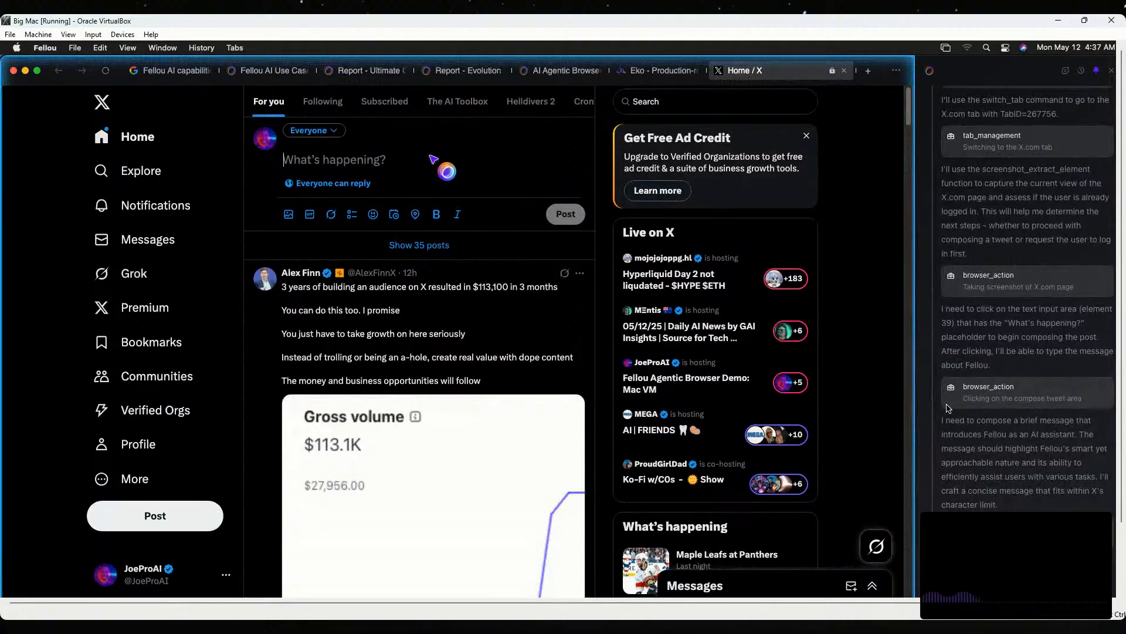
Compose the X post "Introducing Fellou, your smart and friendly AI browser assistant! Fellou helps you efficiently tackle everyday task".
type("In")
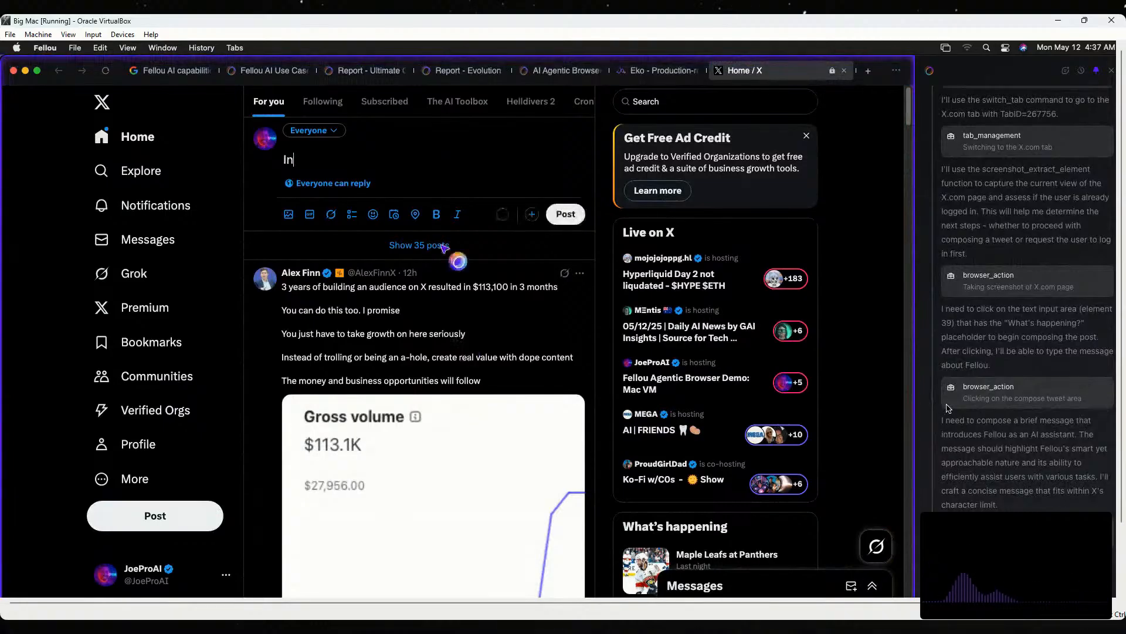
type("trodu")
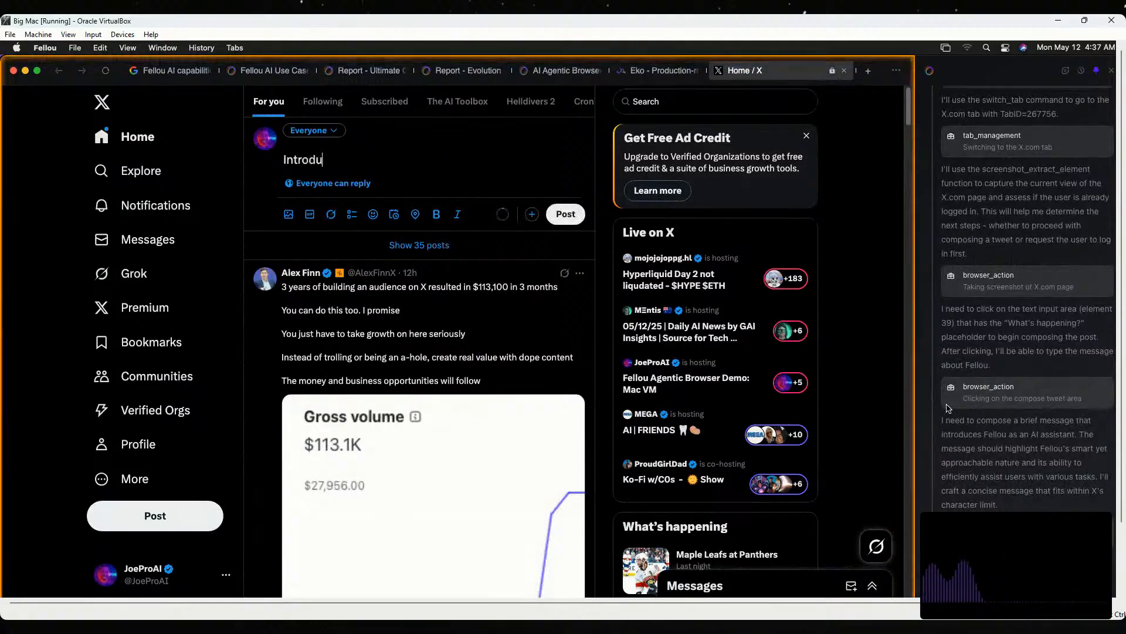
type("cing")
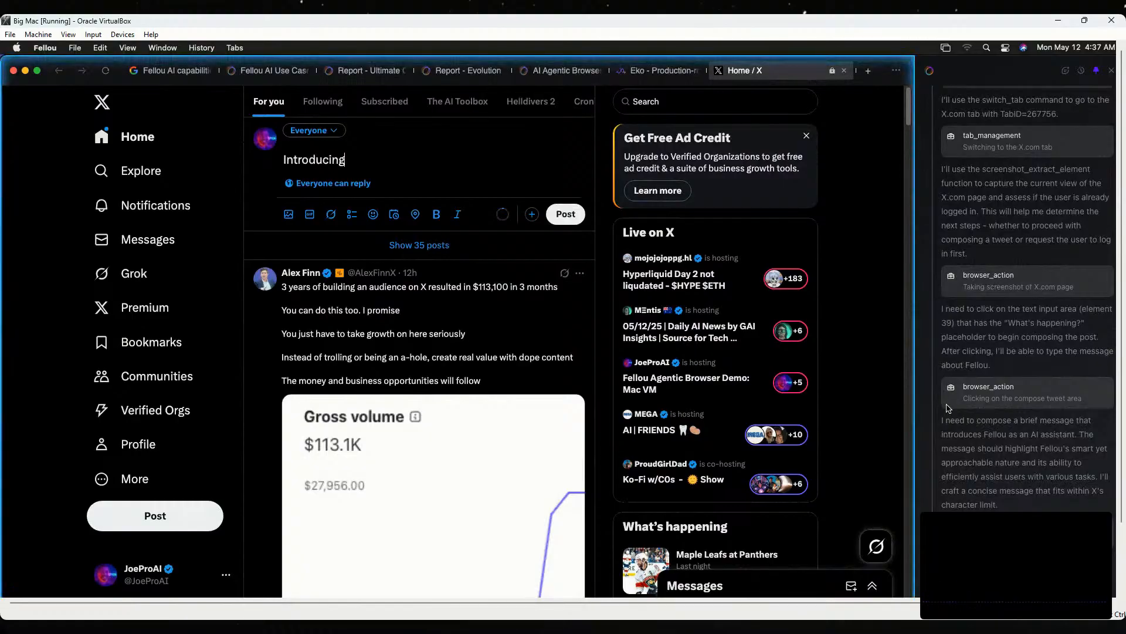
type(" Fe")
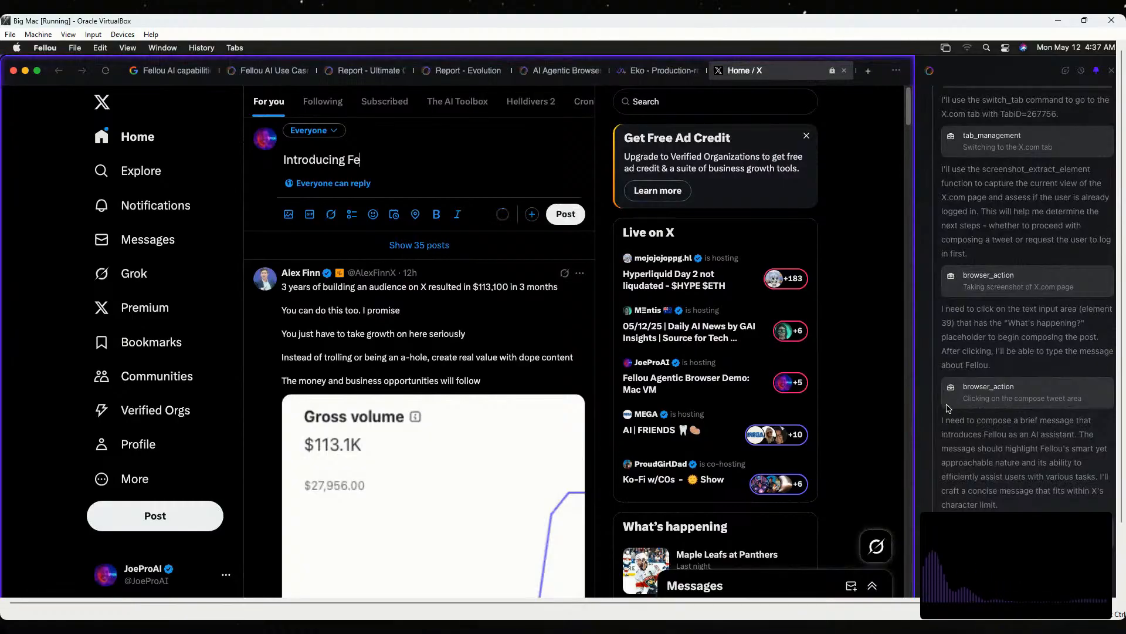
type("llou, you")
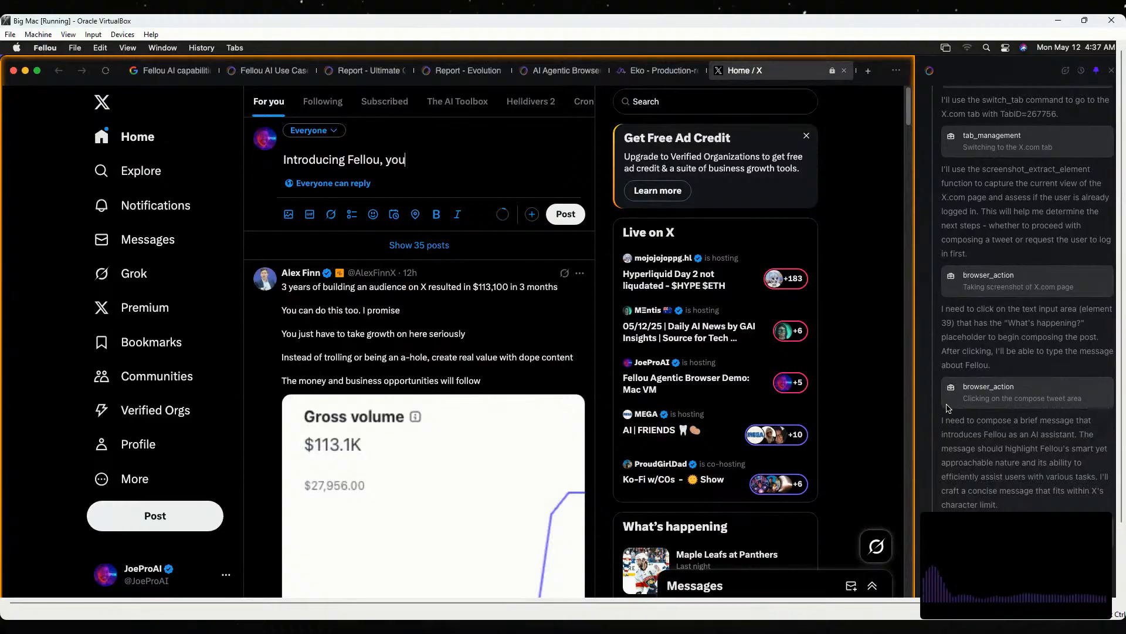
type("r smart")
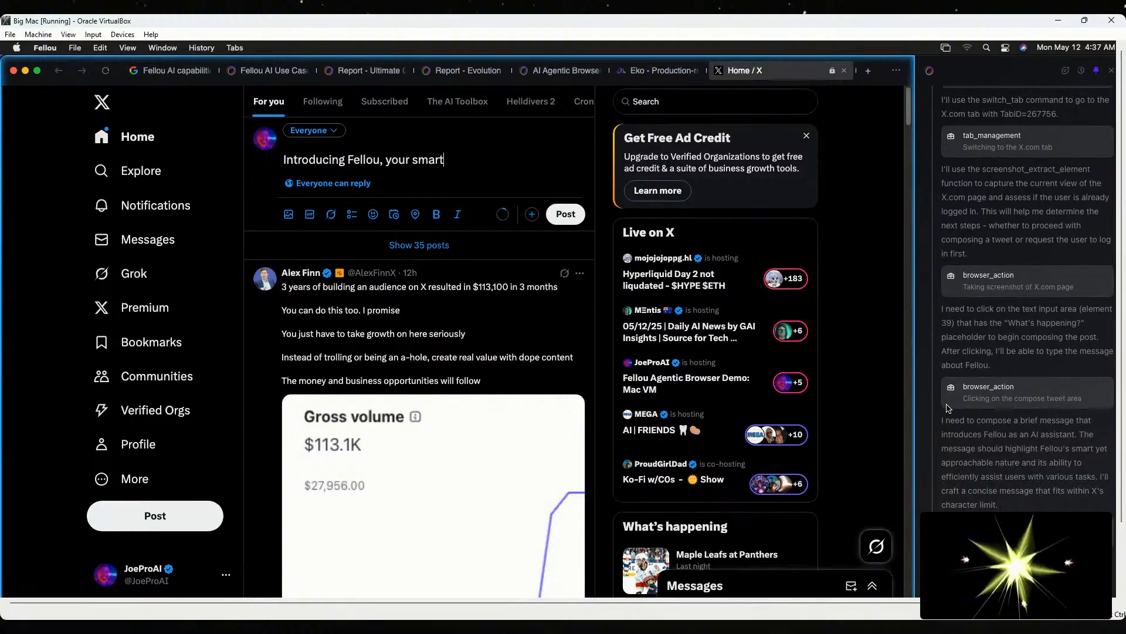
type(" an")
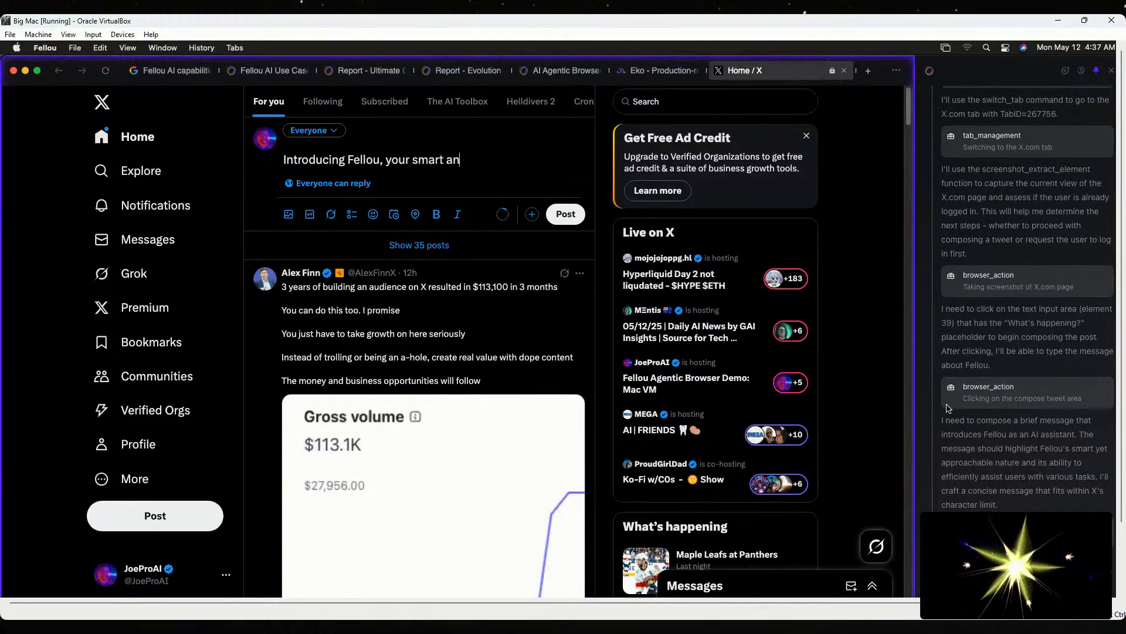
type("d fr")
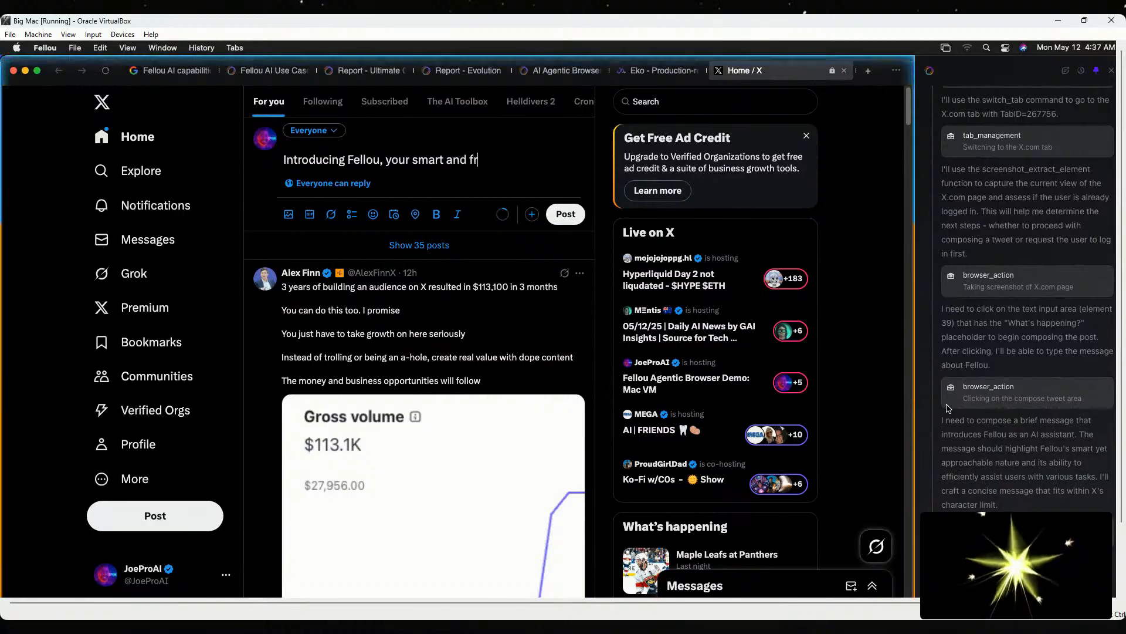
type("ie")
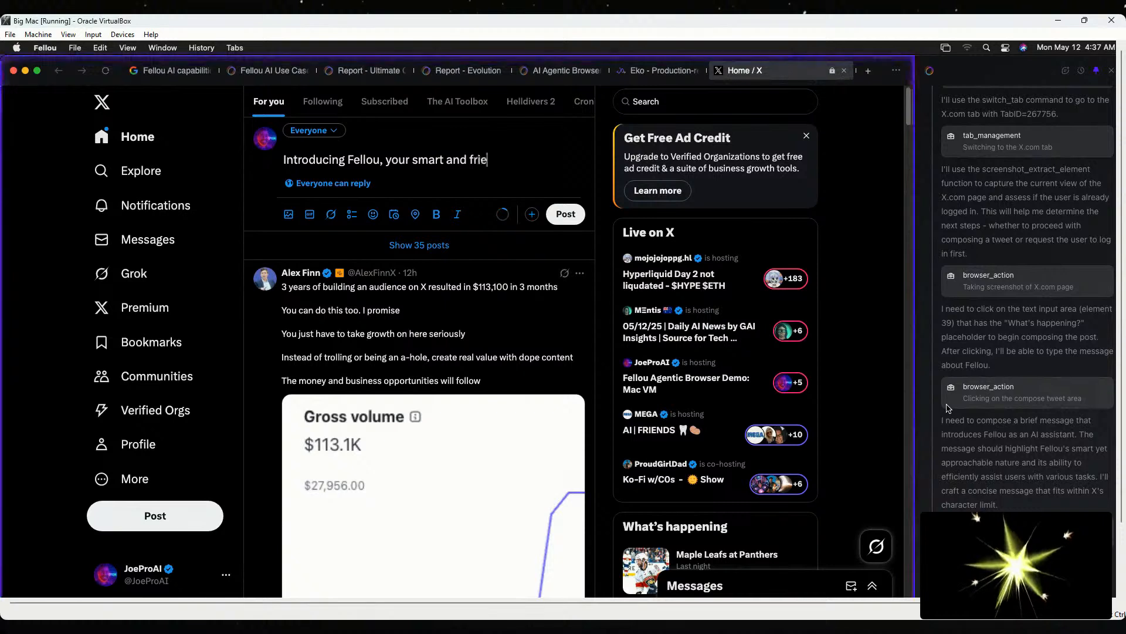
type("ndly A")
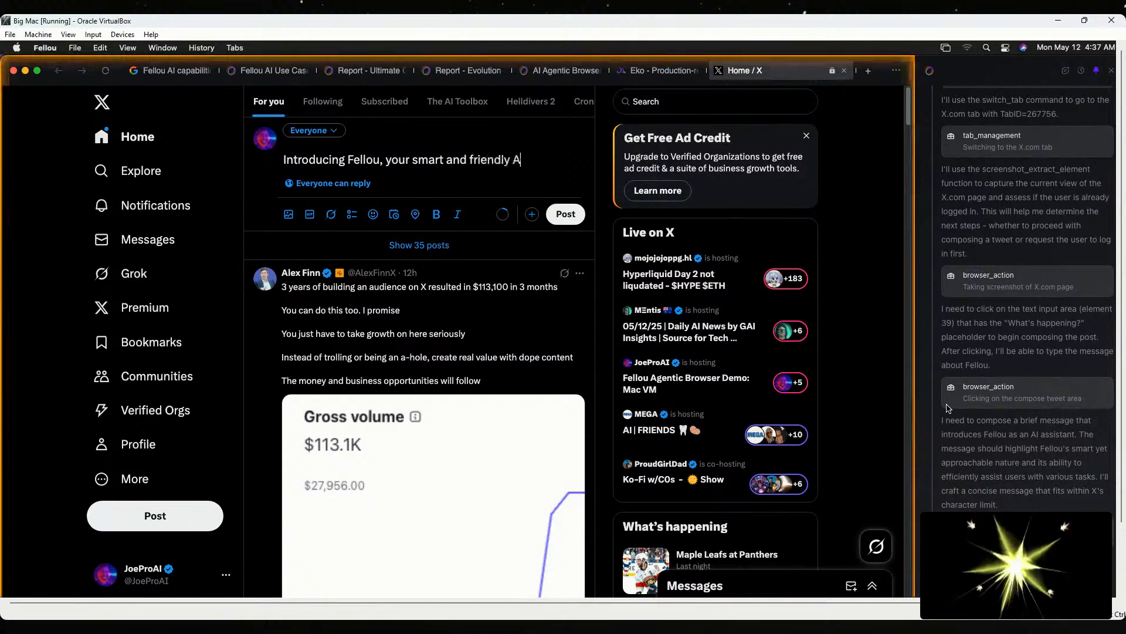
type("I brows")
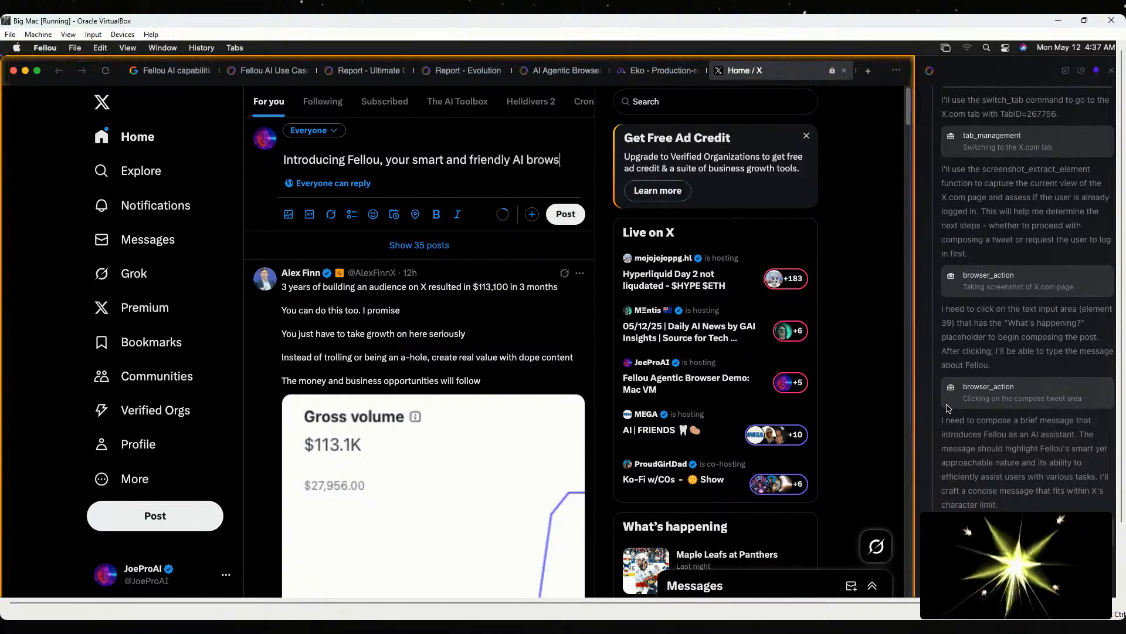
type("er ")
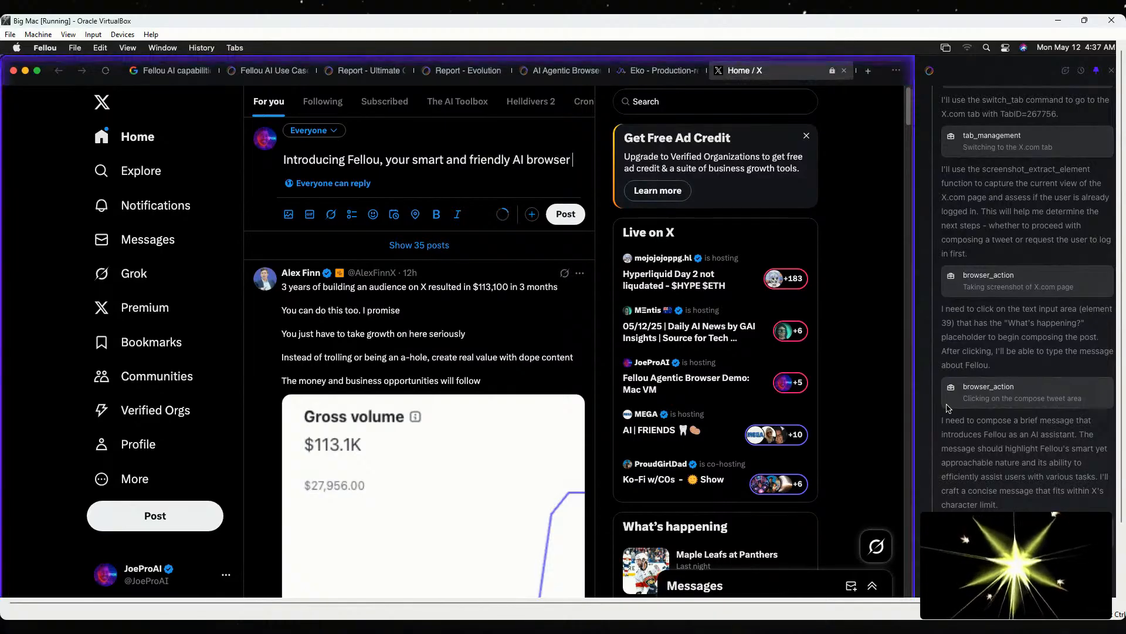
type("assistant!")
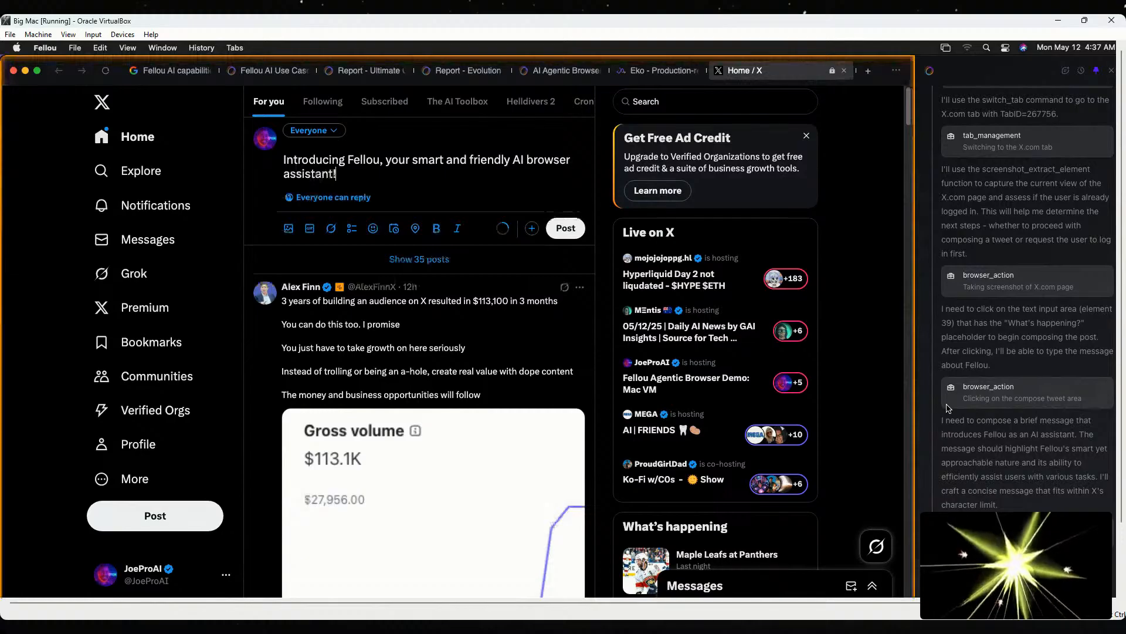
type(" Fellou ")
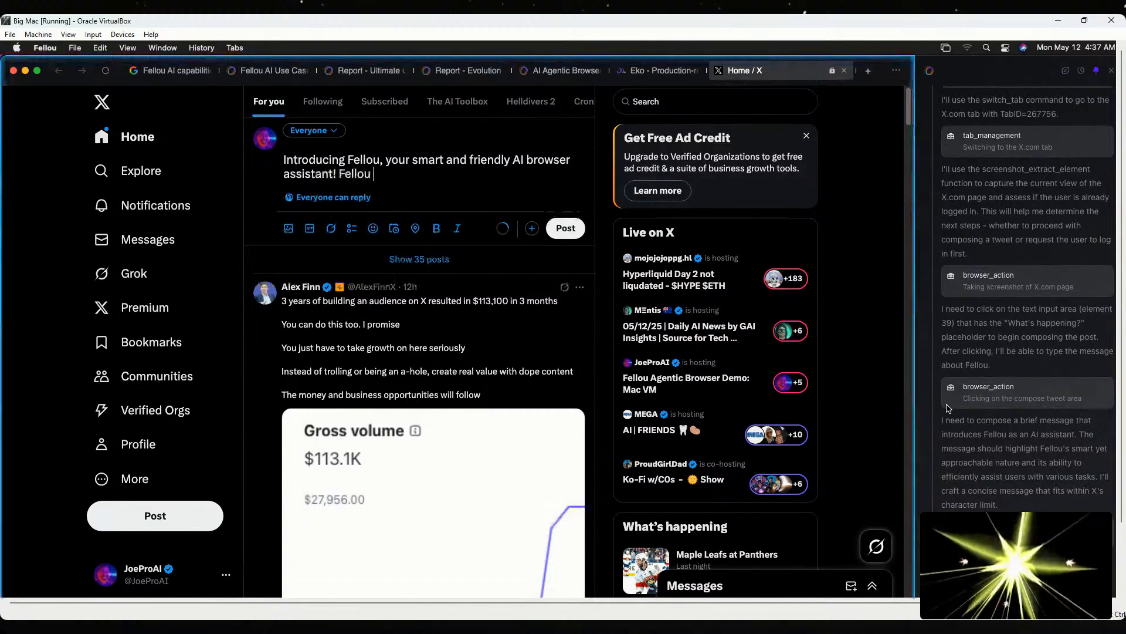
type("helps yo")
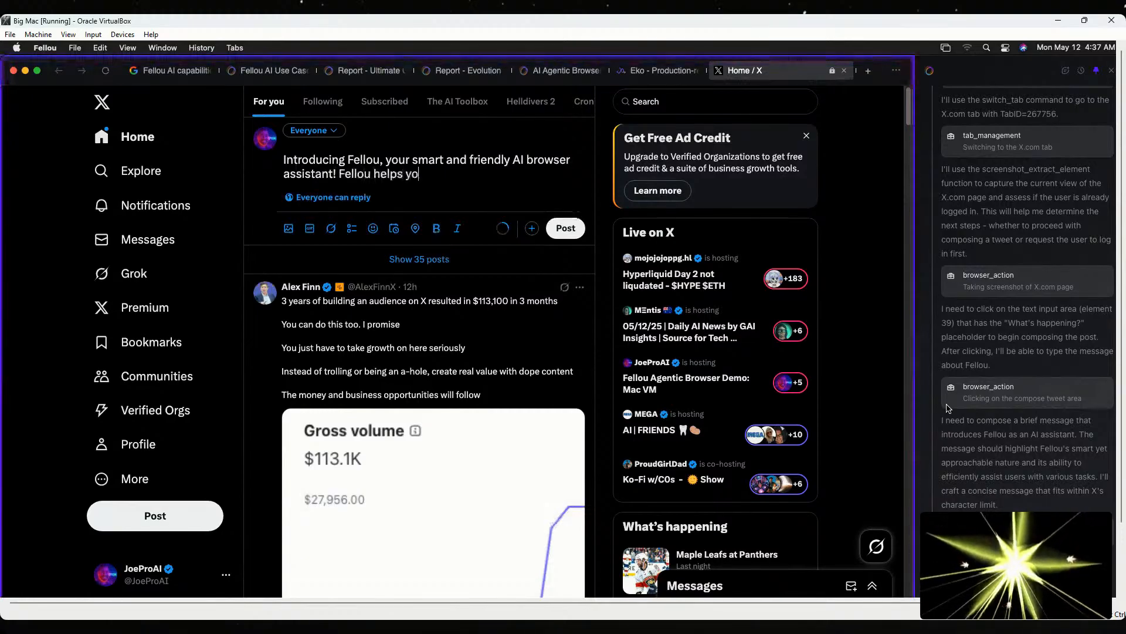
type("u effici")
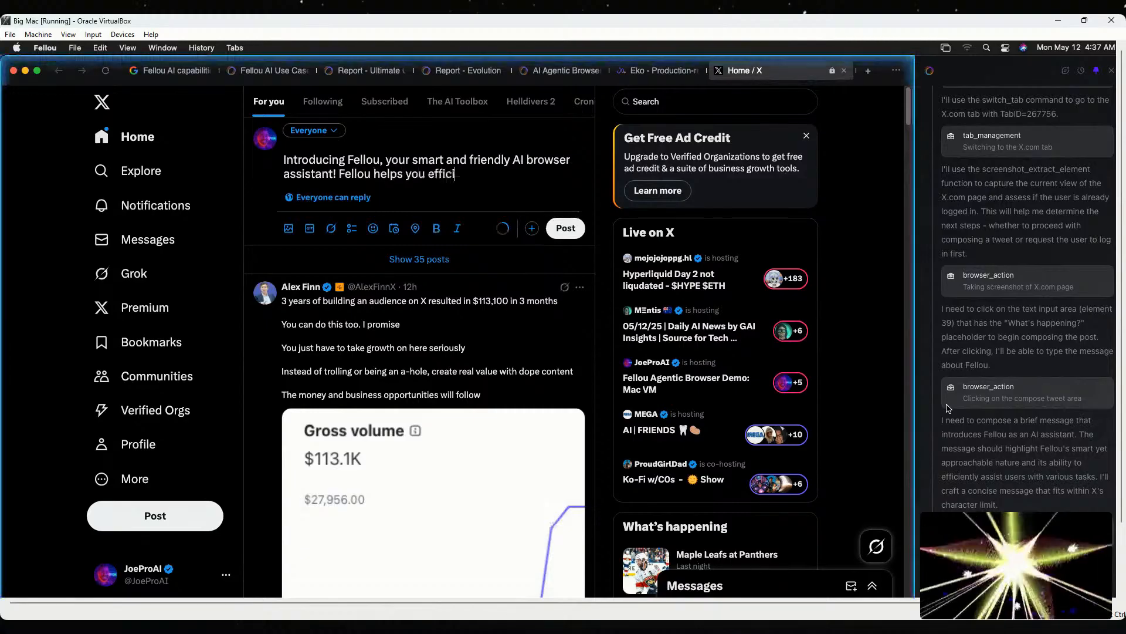
type("ently tac")
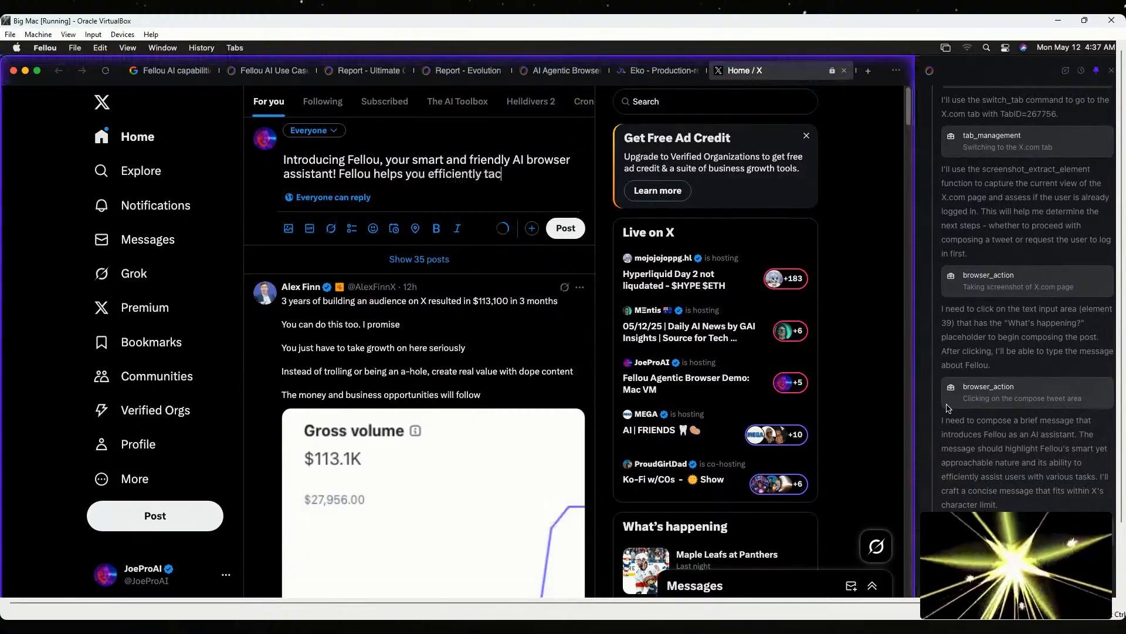
type("kl")
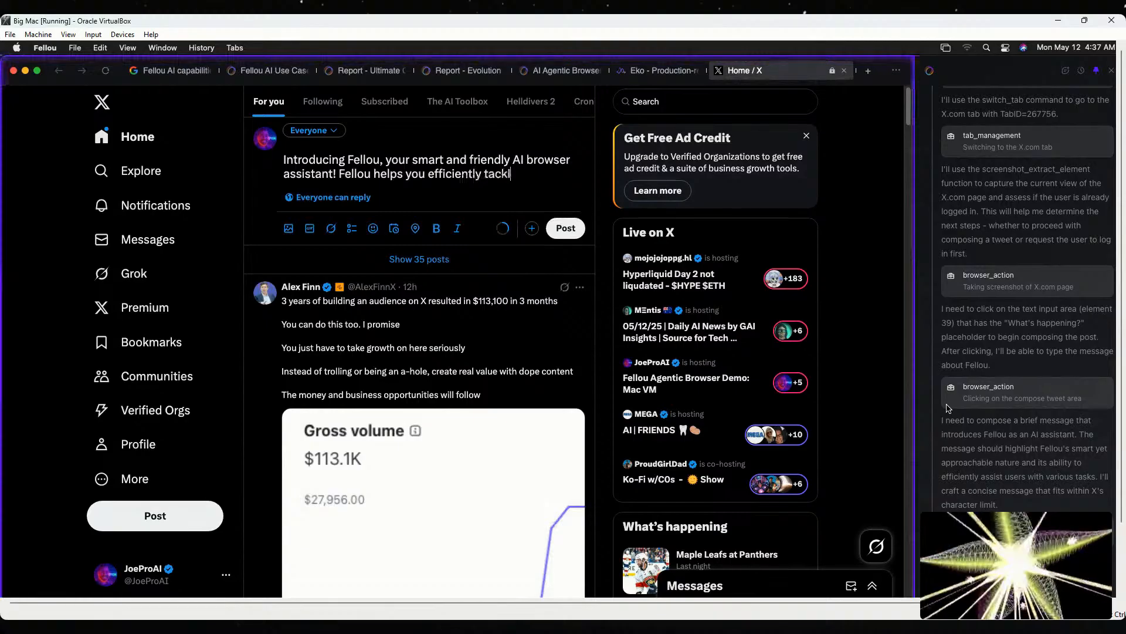
type("e ")
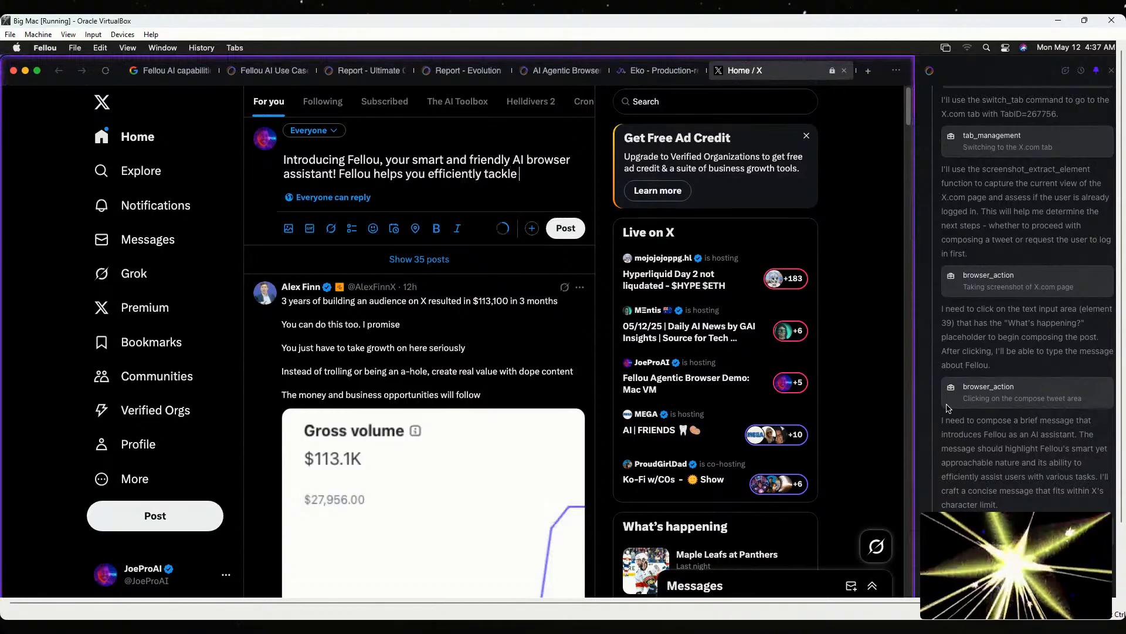
type("everyday task")
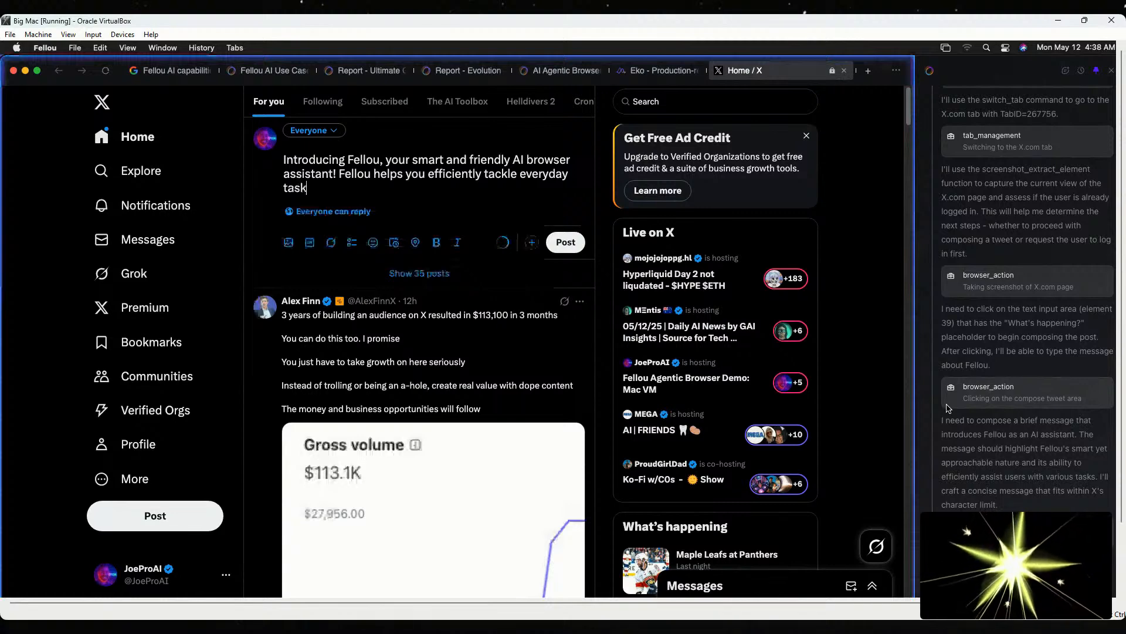
Continue the post's second sentence so it reads "everyday tasks from research to shopping, all with a natural, conversational approach.".
type("s from research to shopping, all ")
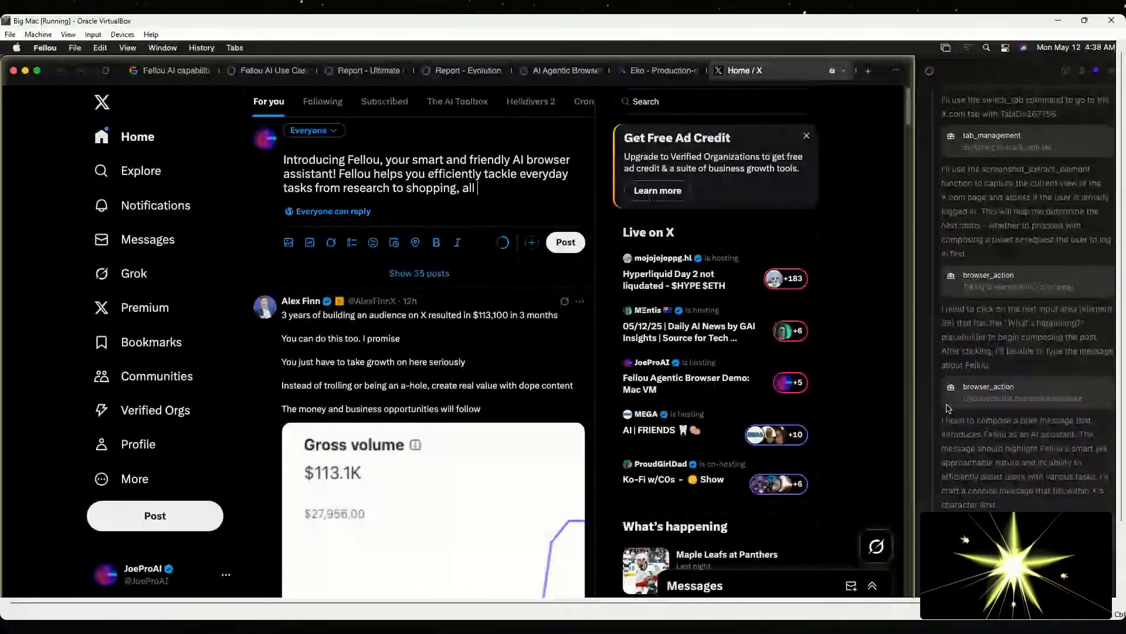
type("with")
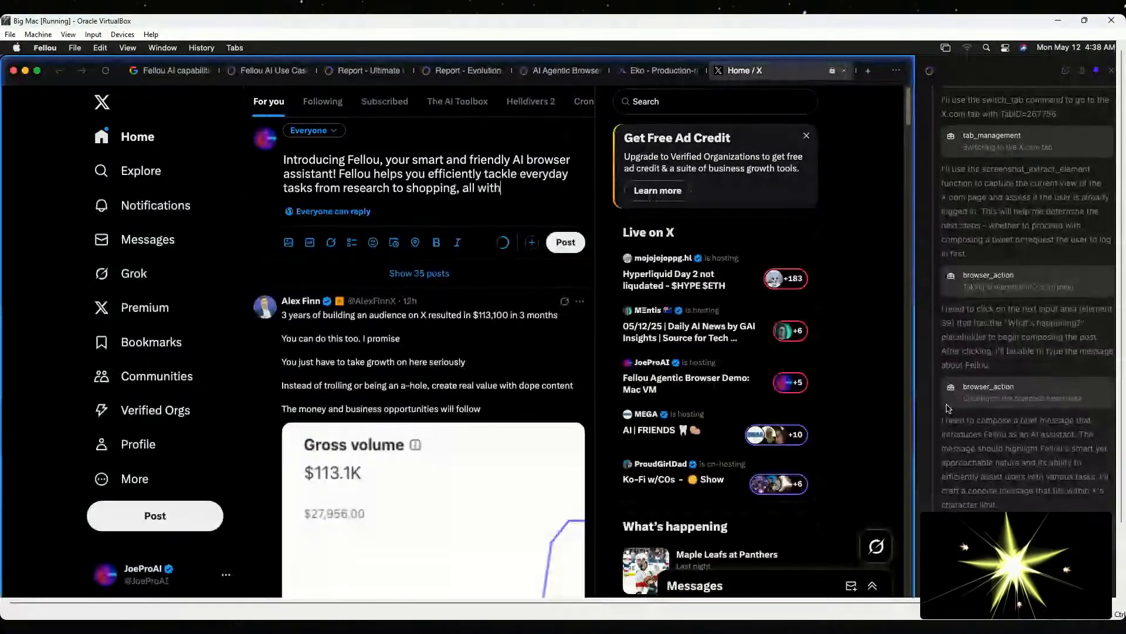
type(" a natural,")
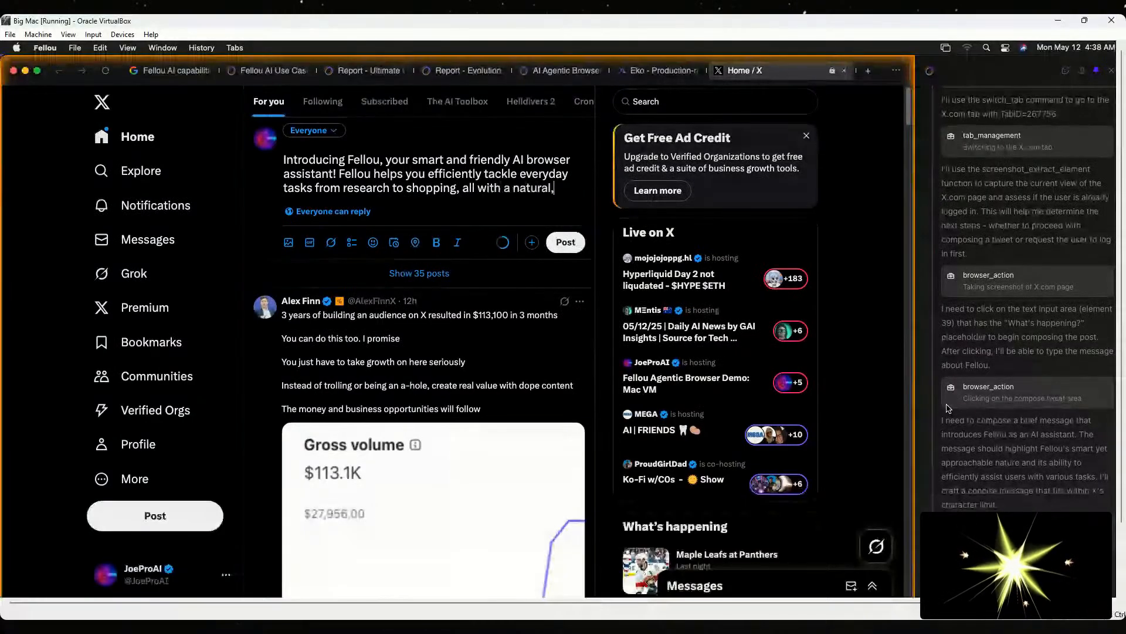
type(" conve")
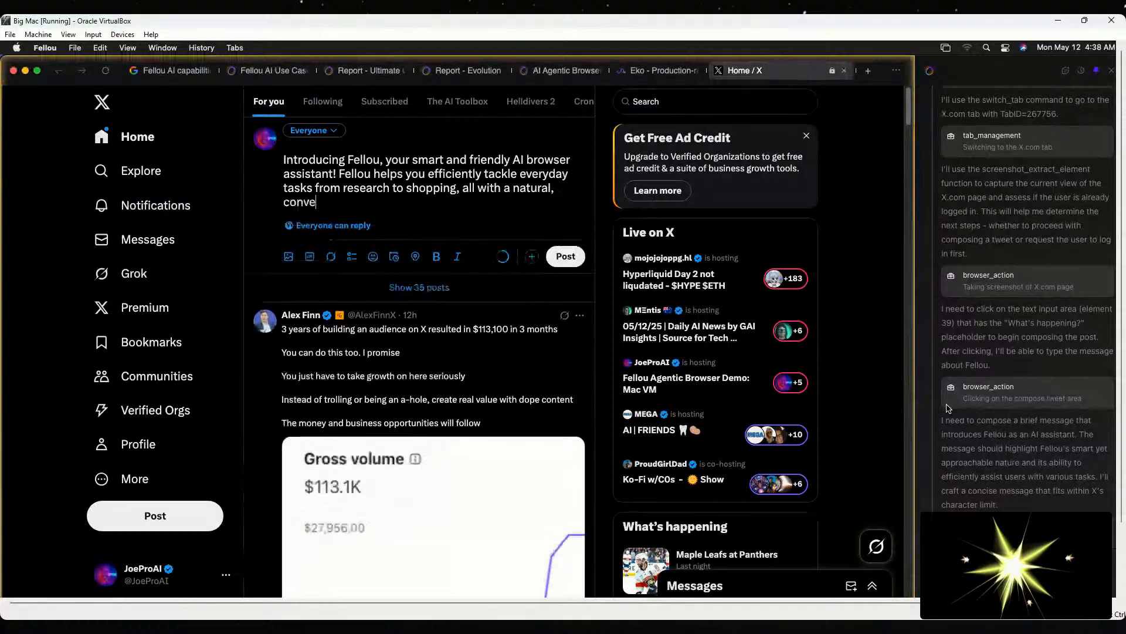
type("rsatio")
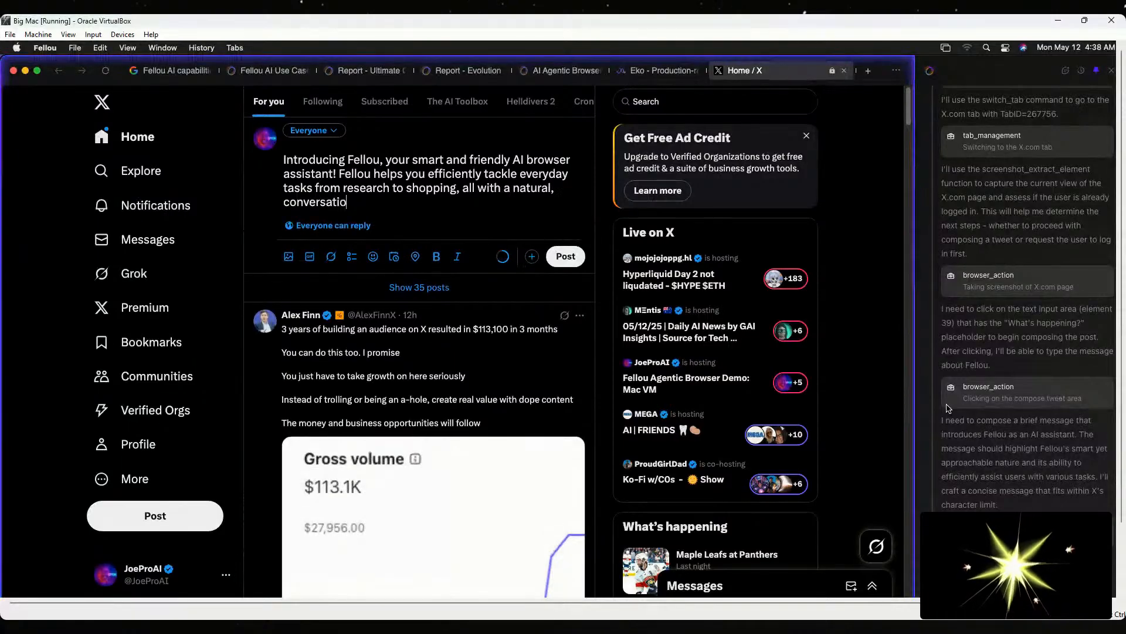
type("nal appr")
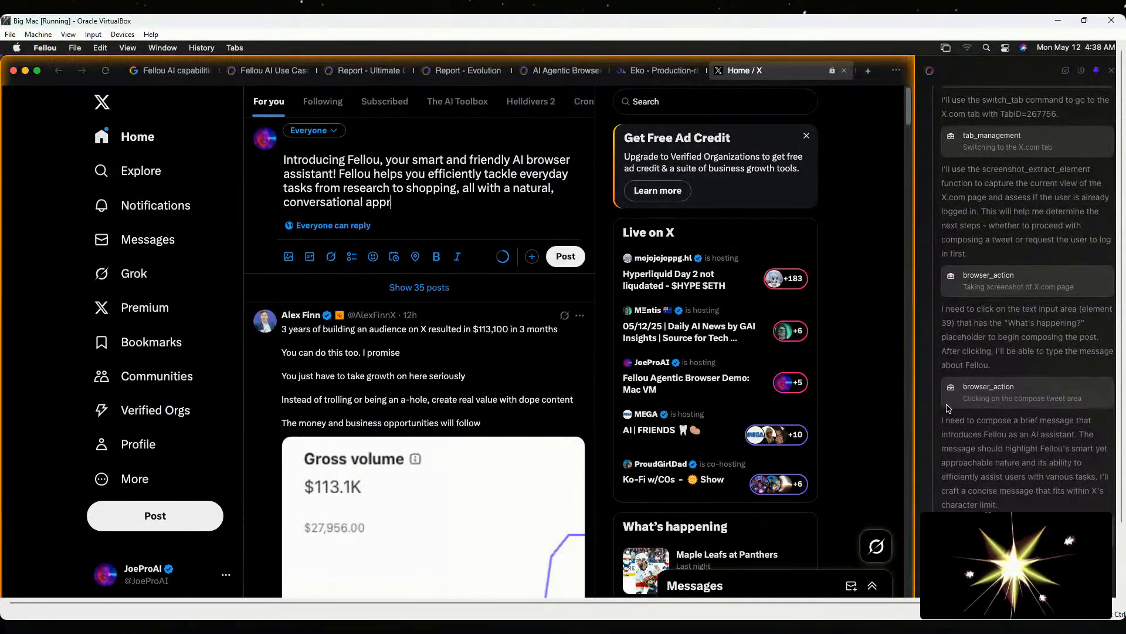
type("oach. It")
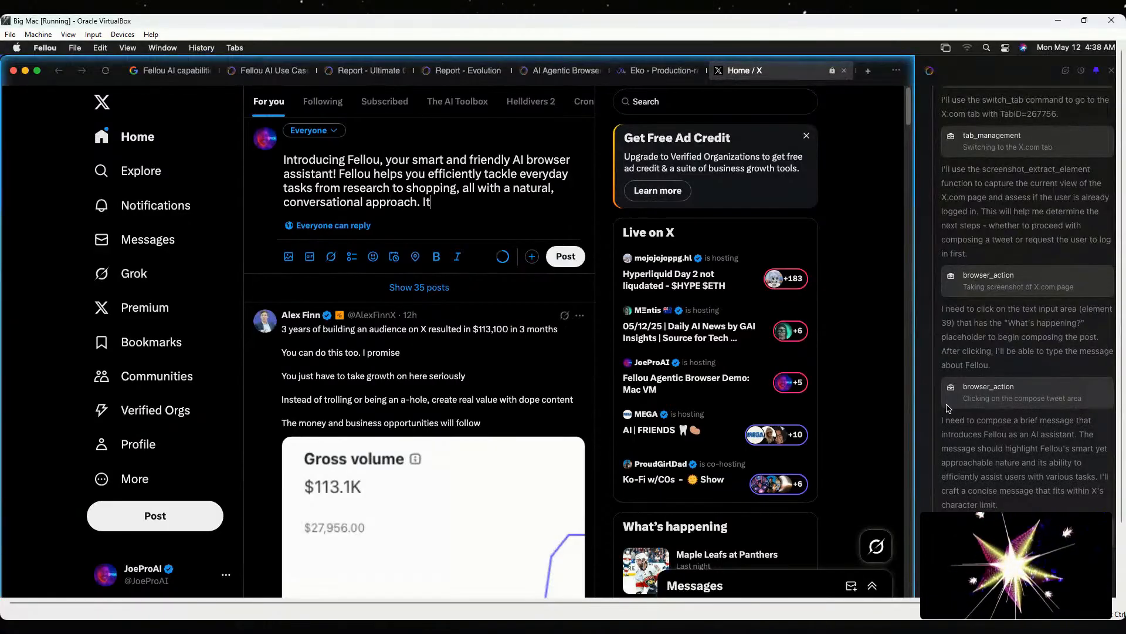
Add the sentence "It's like having a helpful companion that just gets things done." to the post.
type("'s like")
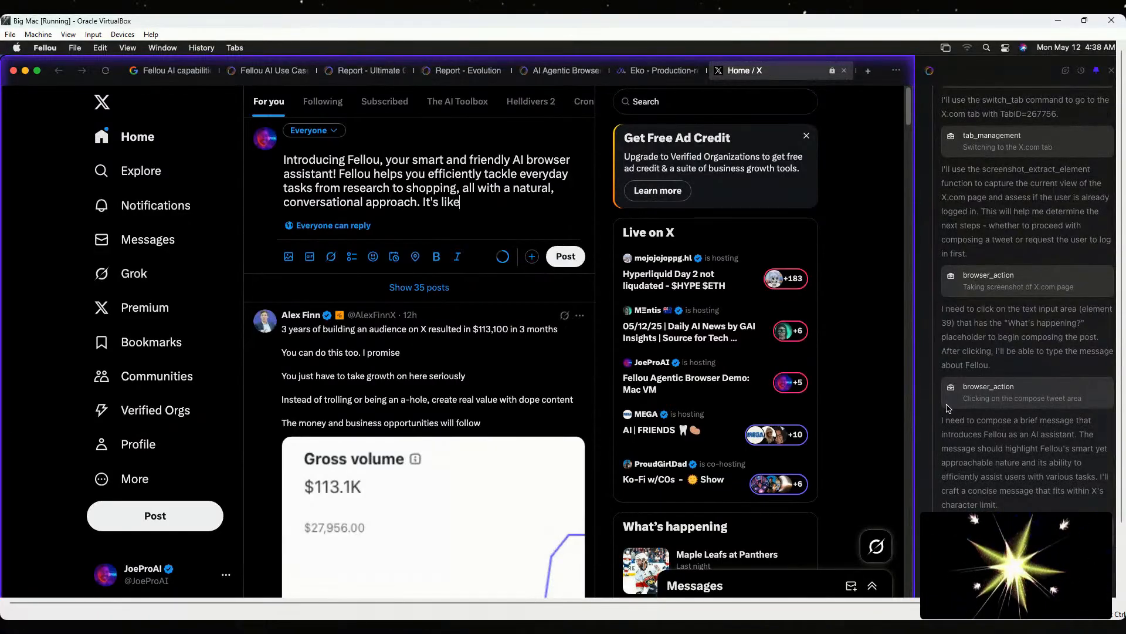
type(" having a ")
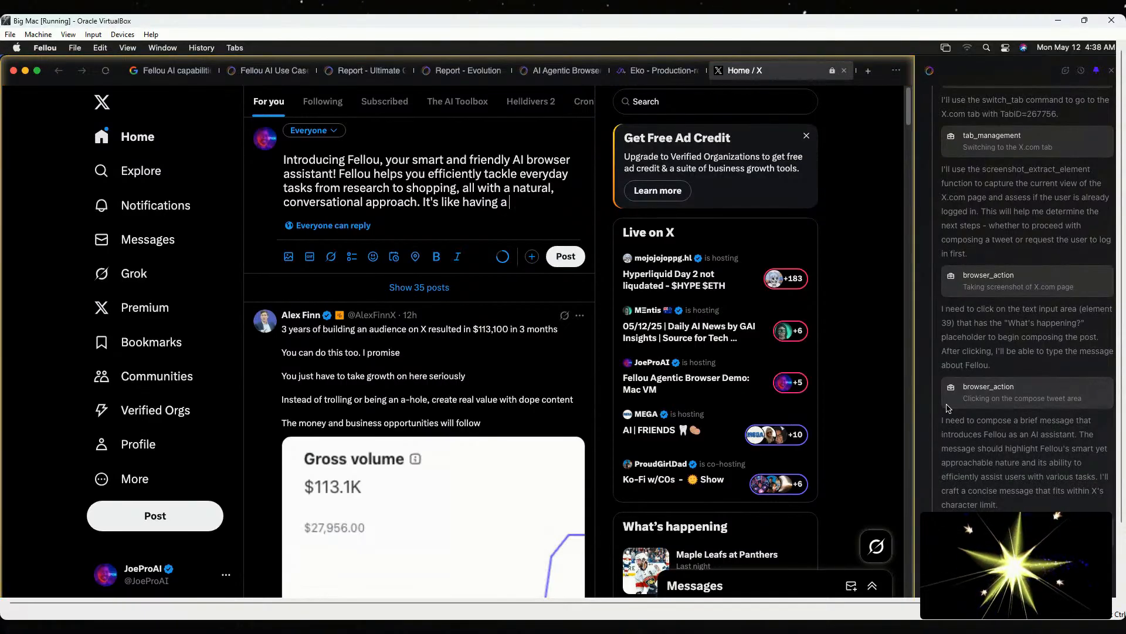
type("helpful comp")
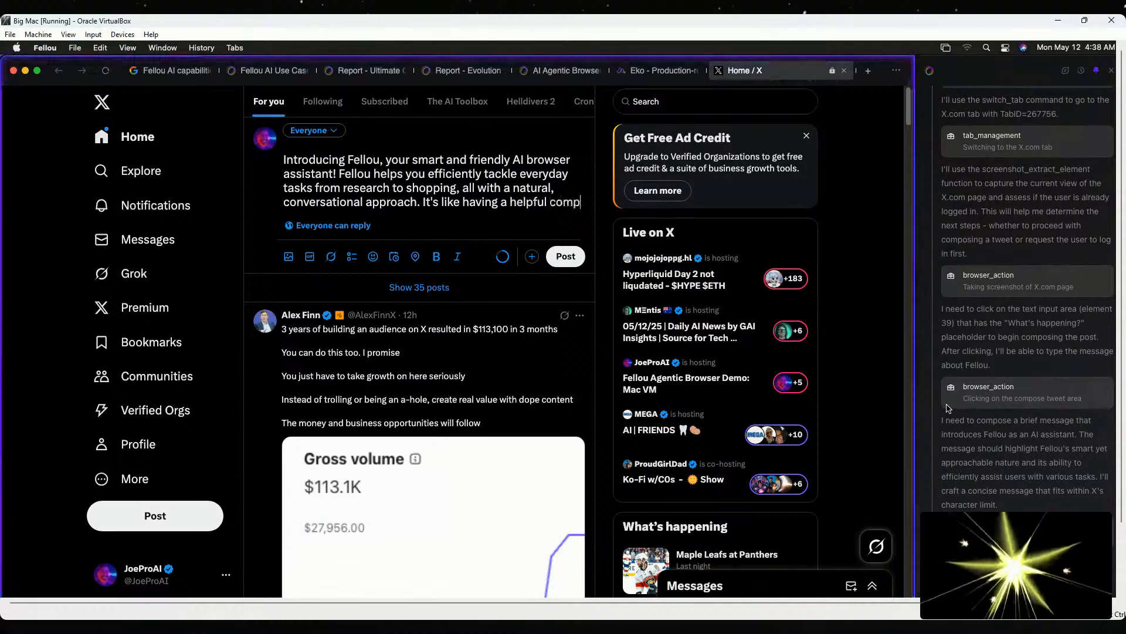
type("anion that j")
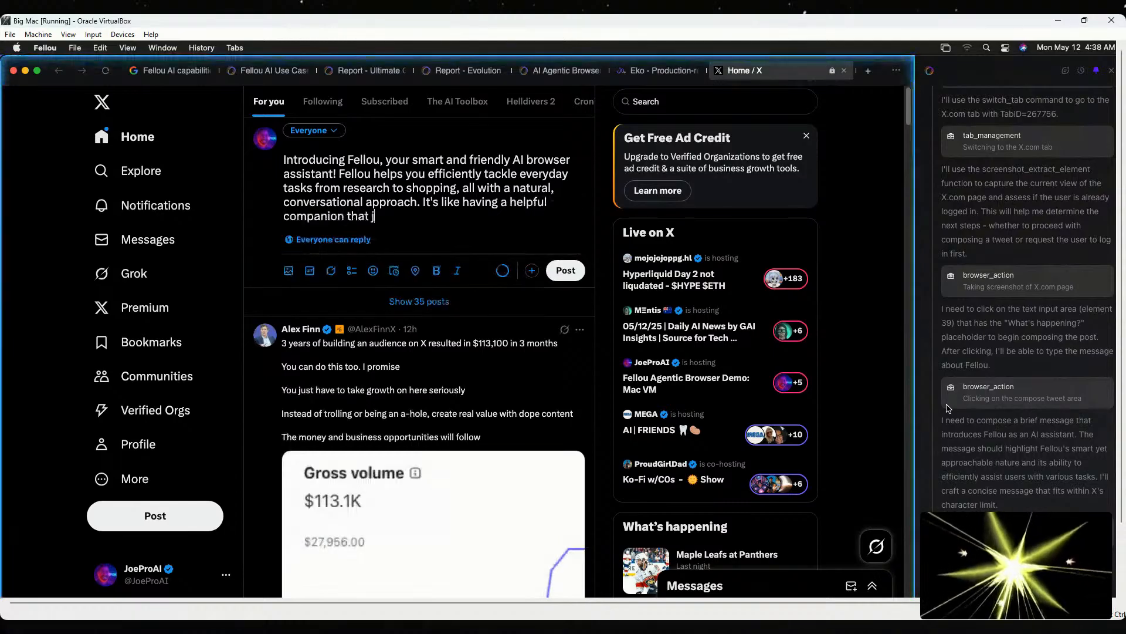
type("ust g")
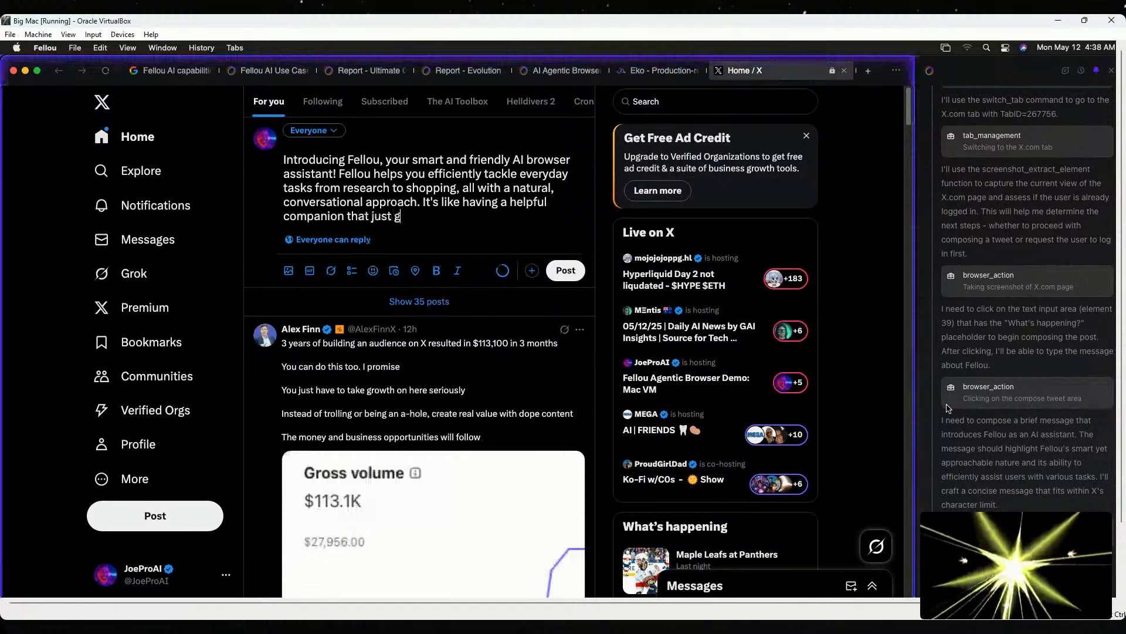
type("ets t")
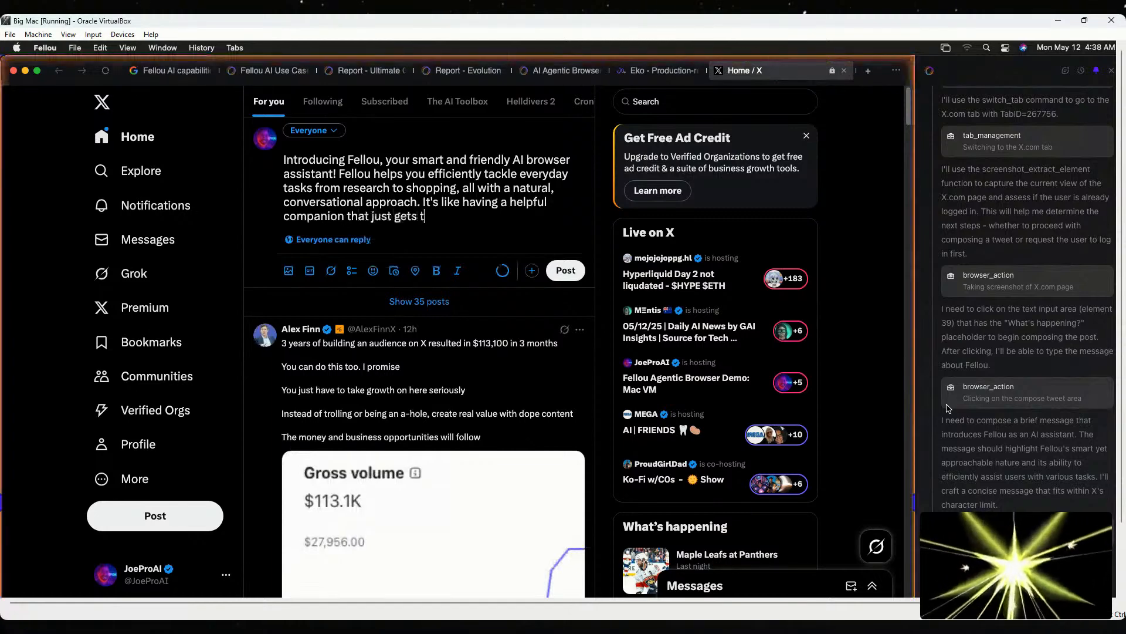
type("hings do")
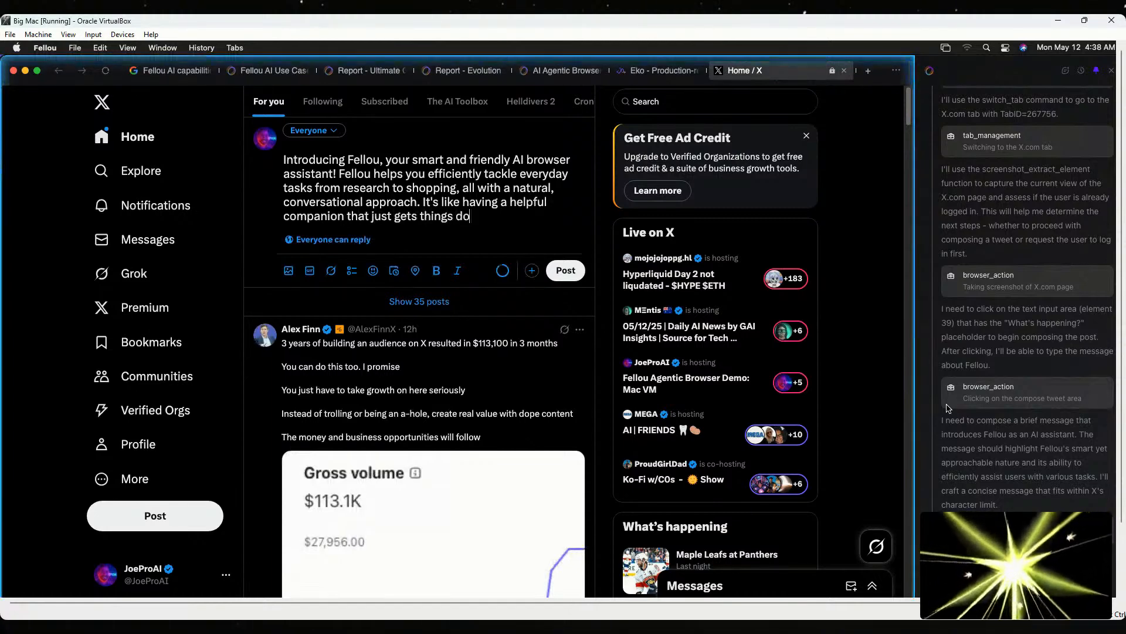
type("ne. Try F")
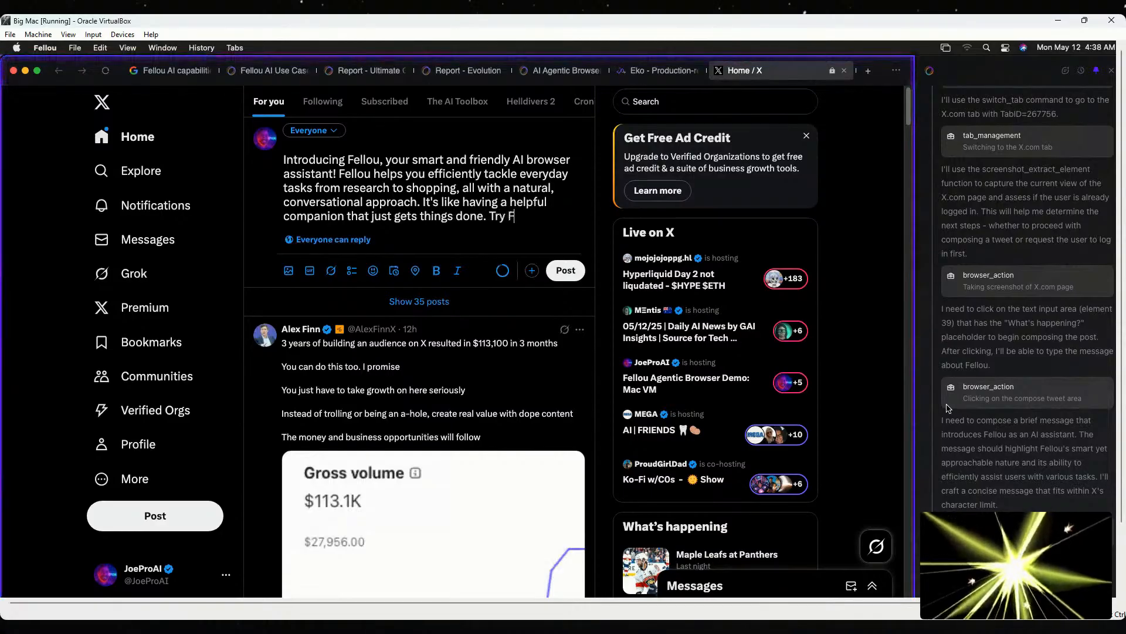
Finish the post text with the closing line "Try Fellou for a smarter browsing experience!".
type("ellou for ")
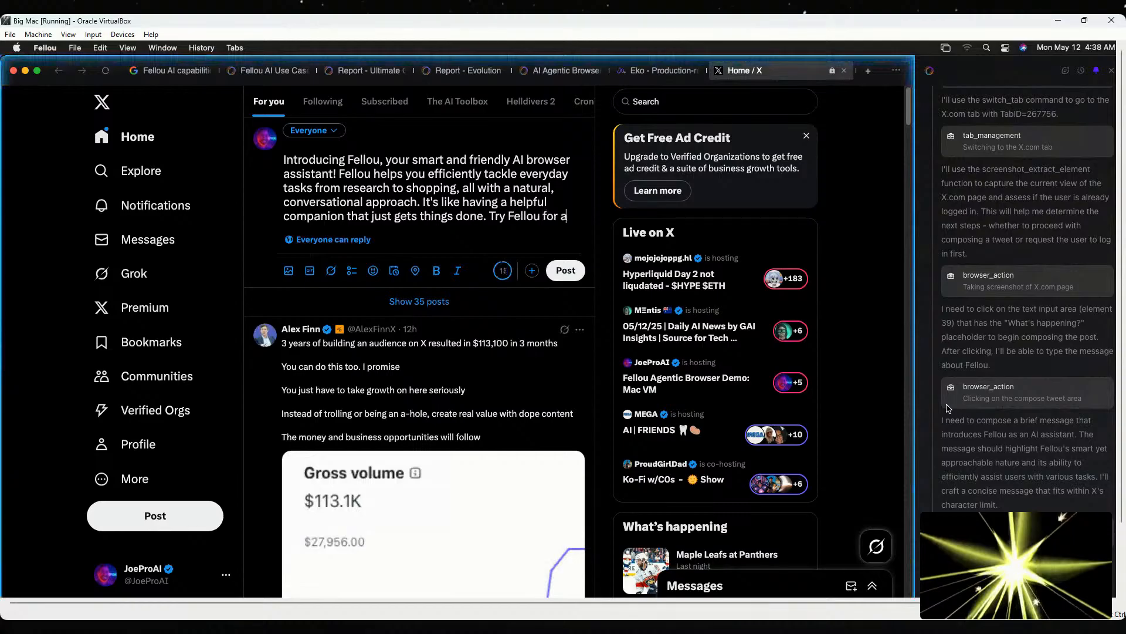
type("a sm")
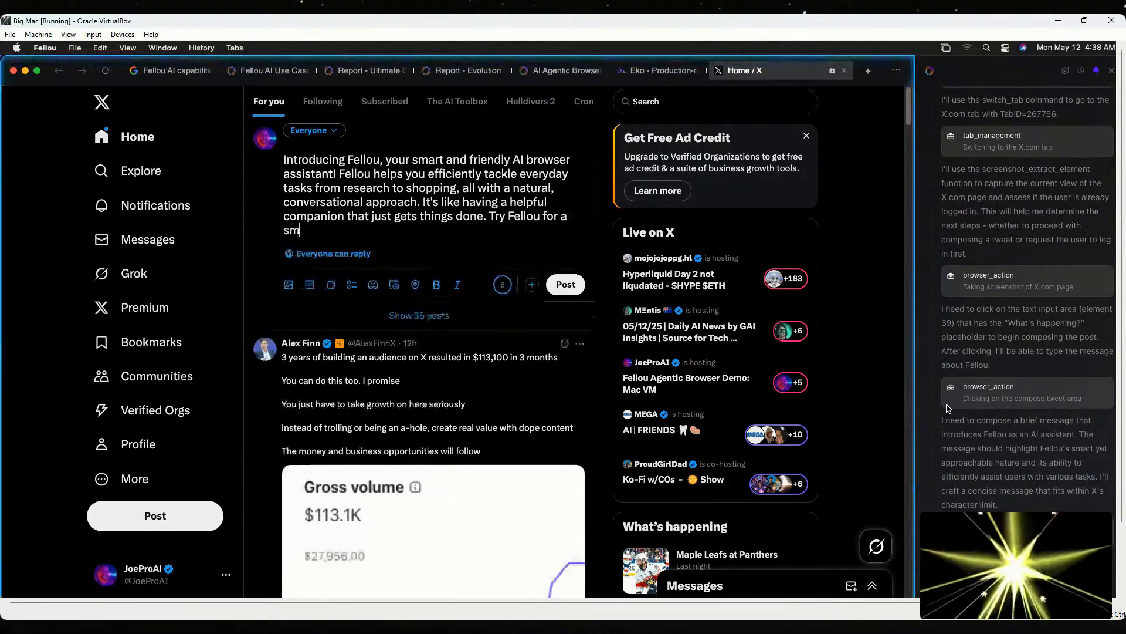
type("arter bro")
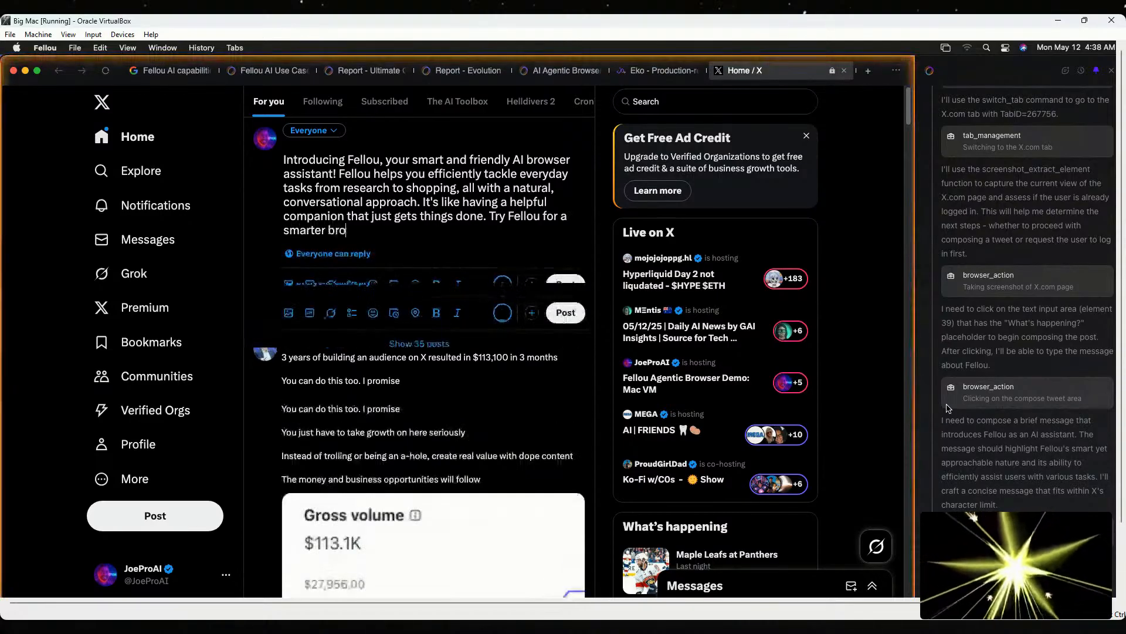
type("wsing ")
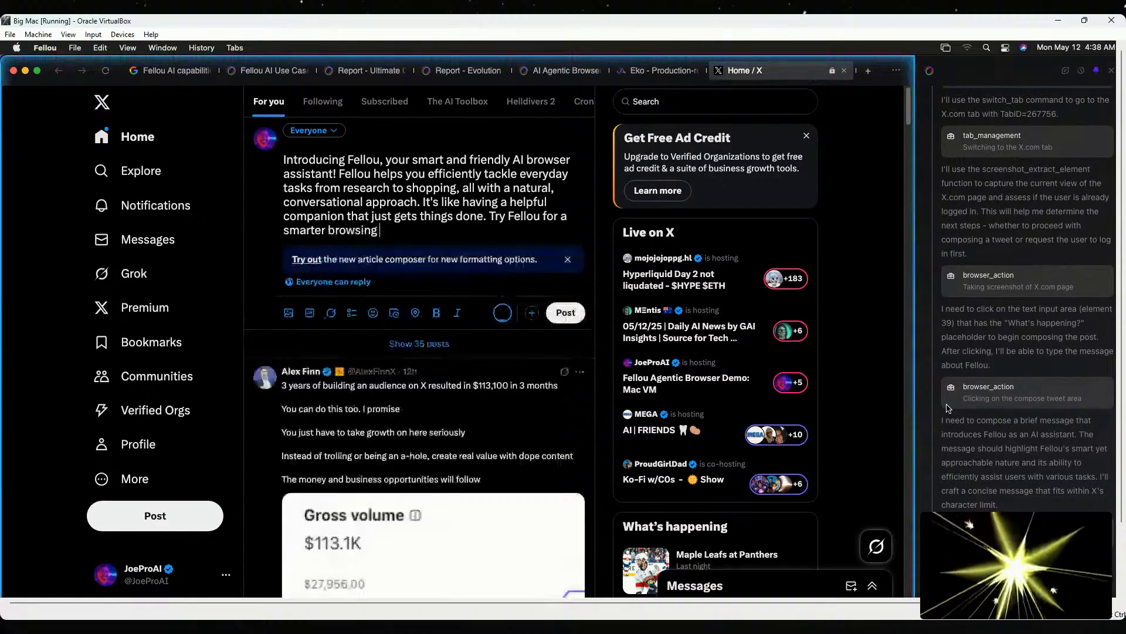
type("exp")
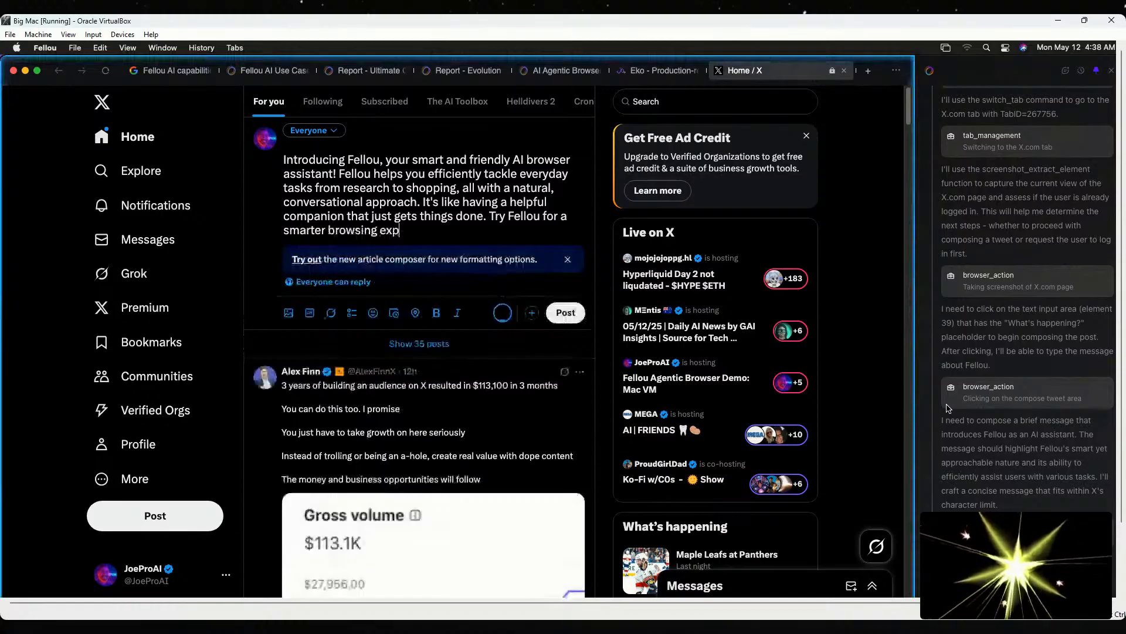
type("erience!")
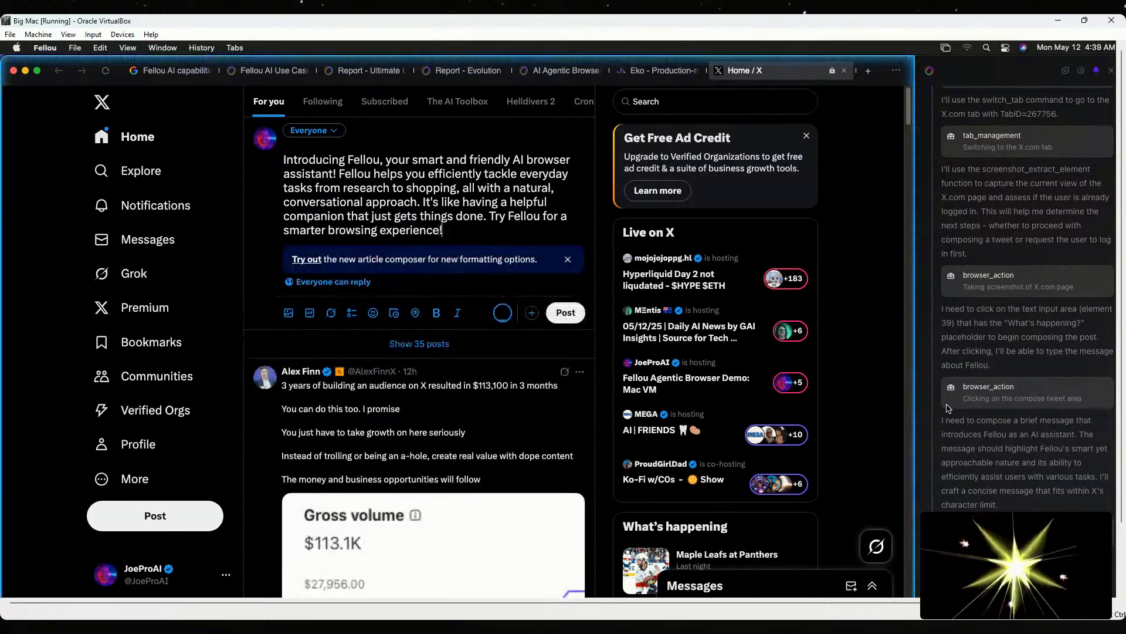